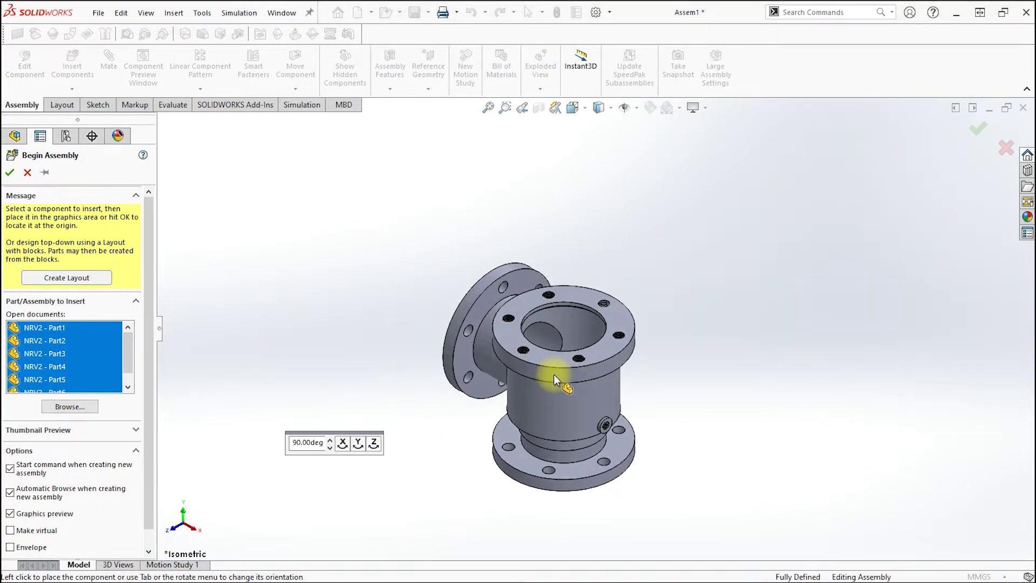
- Place the body, cover flange, cup, impeller, bolt and the stud rotated 90° into Assem1
{"action": "left_click", "coordinate": [553, 374]}
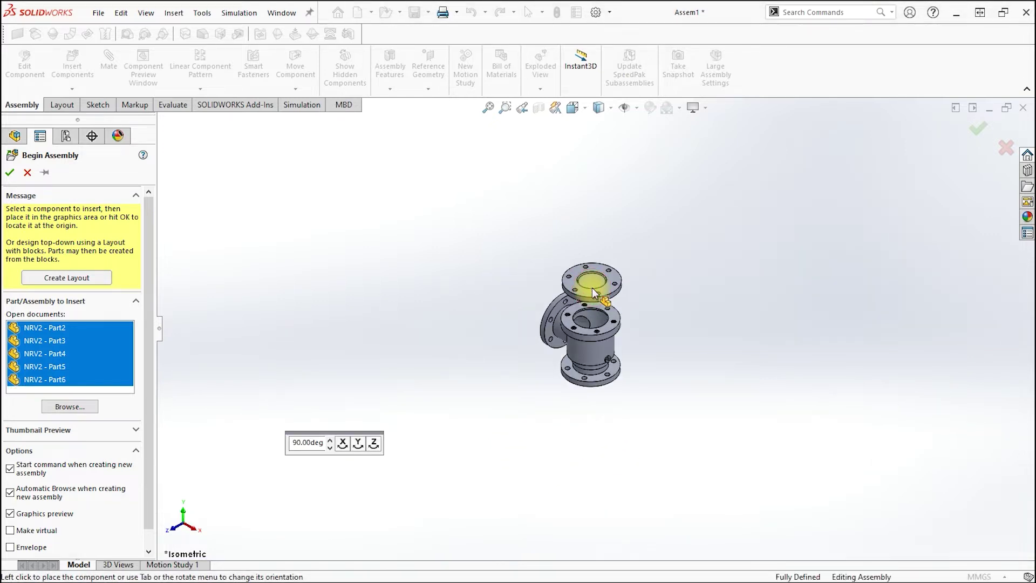
{"action": "left_click", "coordinate": [592, 288]}
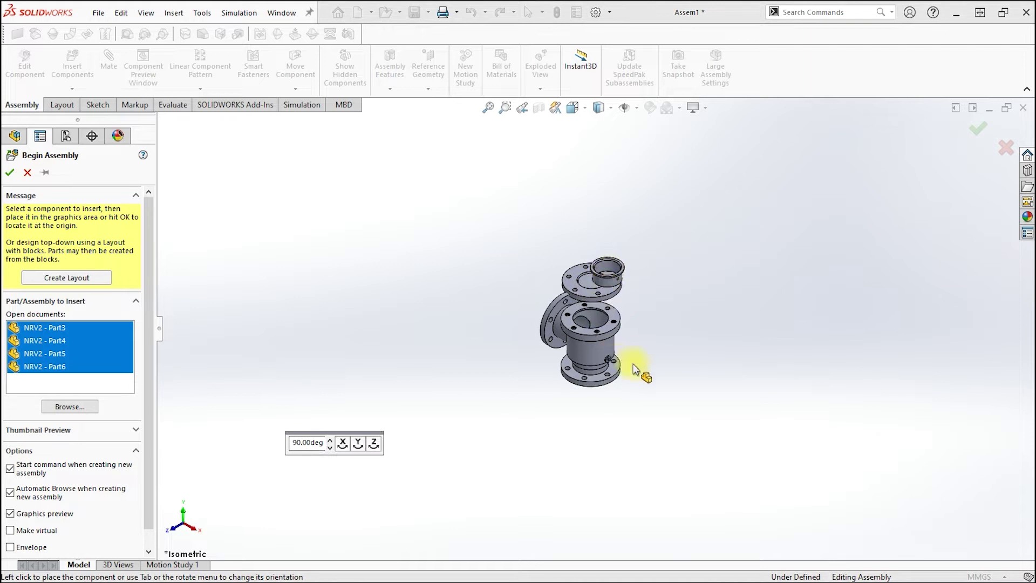
{"action": "left_click", "coordinate": [703, 349]}
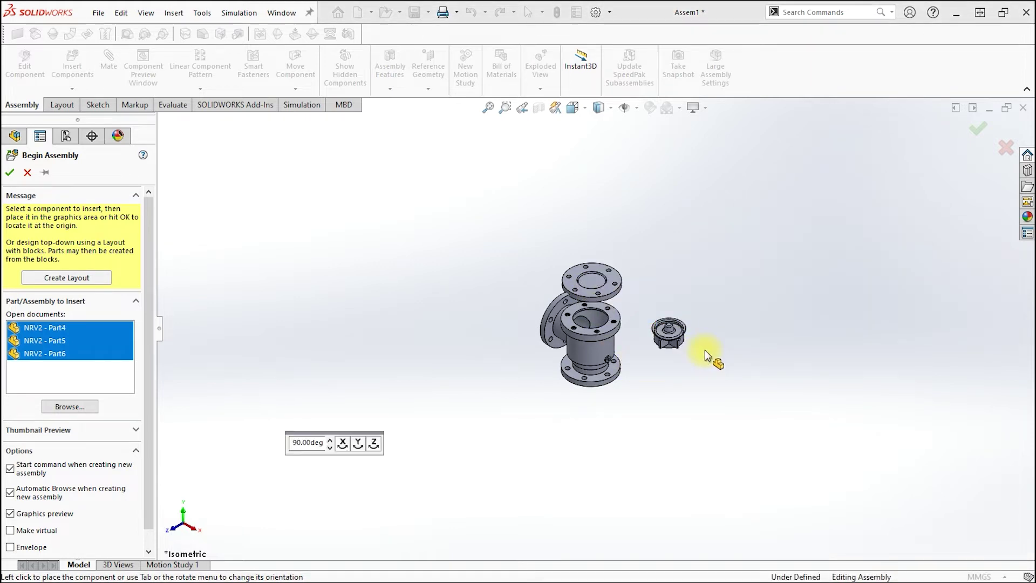
{"action": "left_click", "coordinate": [735, 364]}
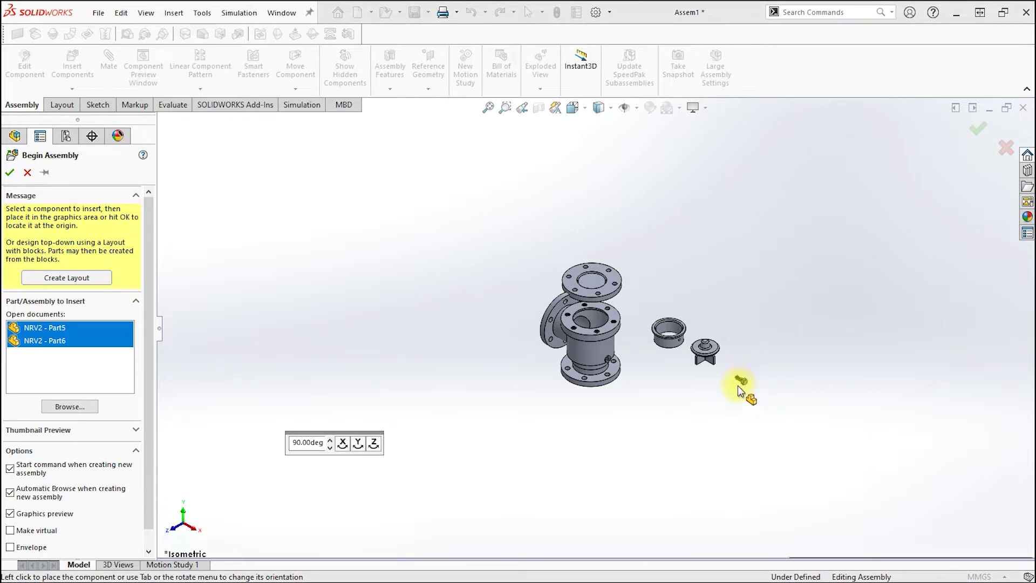
{"action": "scroll", "coordinate": [681, 400], "scroll_direction": "down", "scroll_amount": 2}
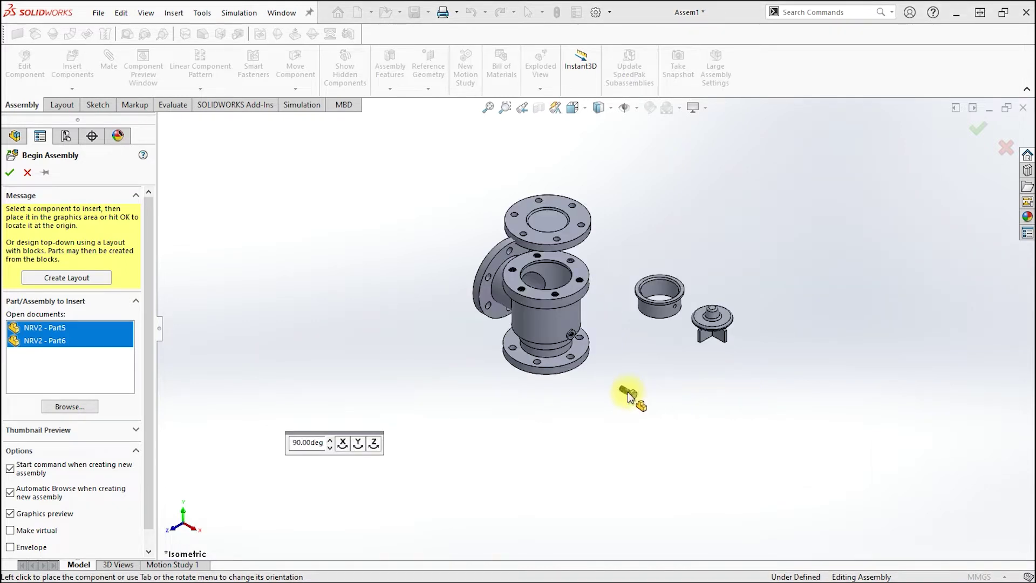
{"action": "left_click", "coordinate": [628, 393]}
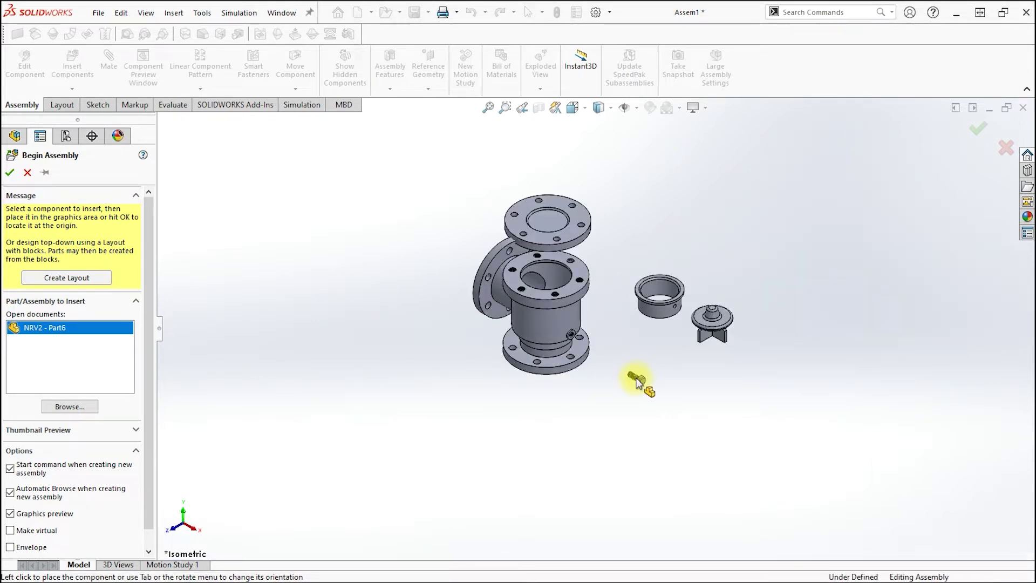
{"action": "key", "text": "Tab"}
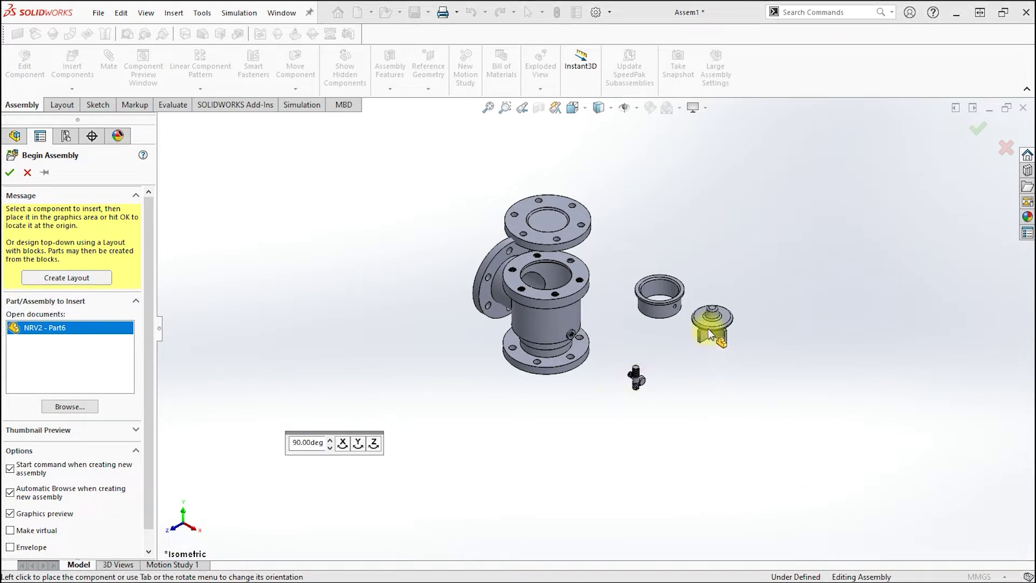
{"action": "left_click", "coordinate": [682, 228]}
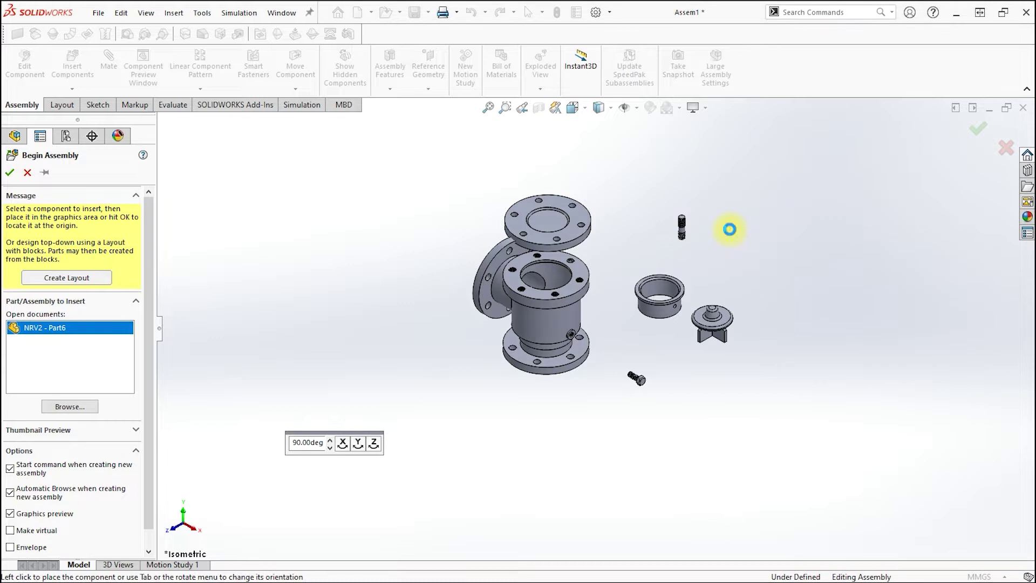
{"action": "scroll", "coordinate": [640, 270], "scroll_direction": "down", "scroll_amount": 2}
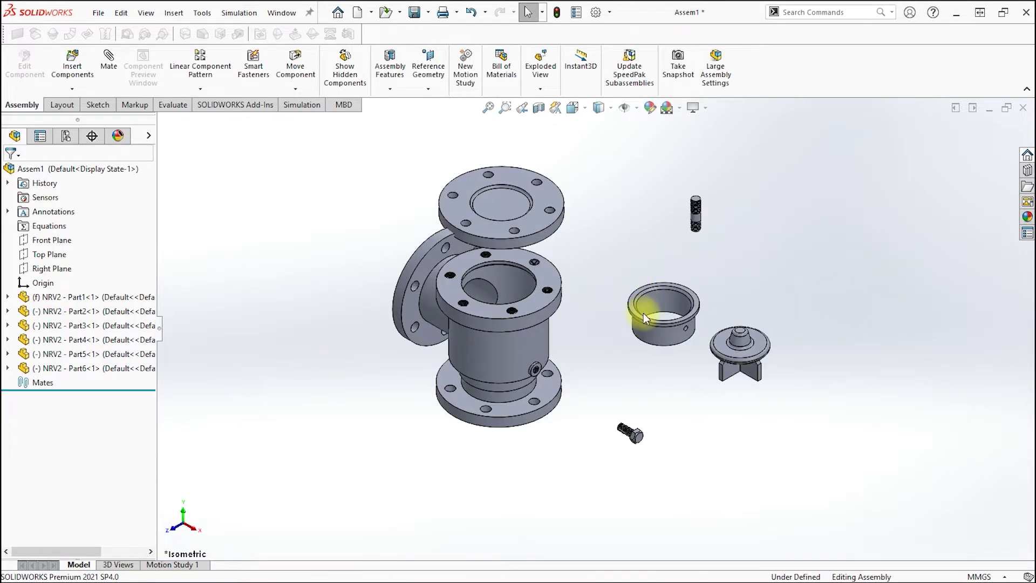
- Mate the impeller rim edge concentric with the cup's inner face
{"action": "left_click", "coordinate": [111, 73]}
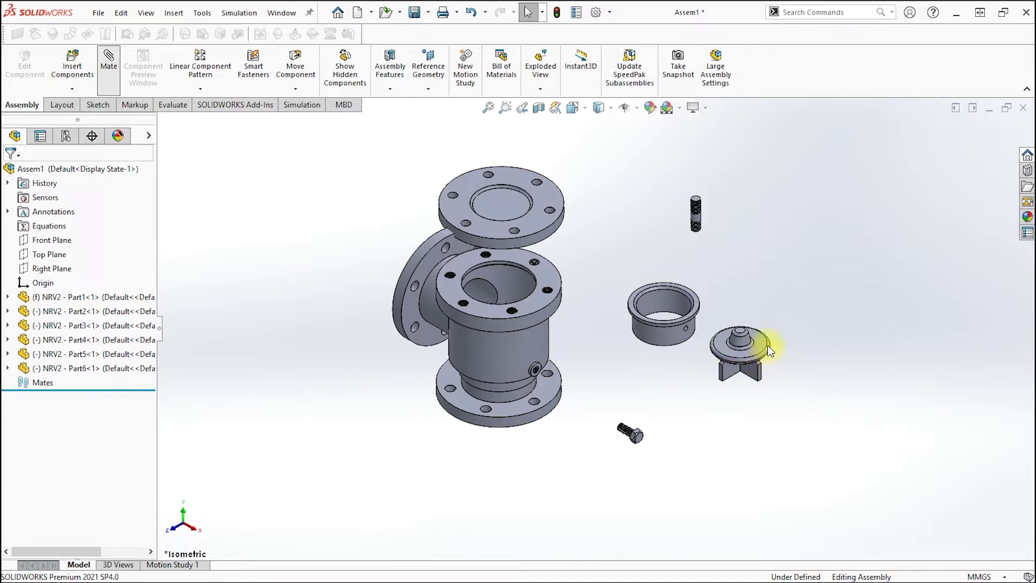
{"action": "scroll", "coordinate": [774, 347], "scroll_direction": "down", "scroll_amount": 3}
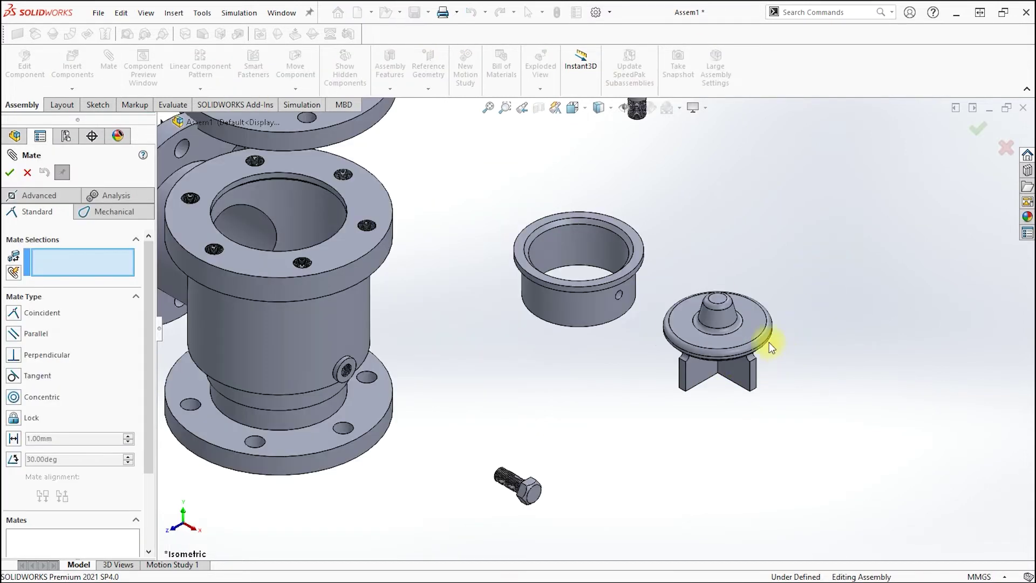
{"action": "left_click", "coordinate": [761, 339]}
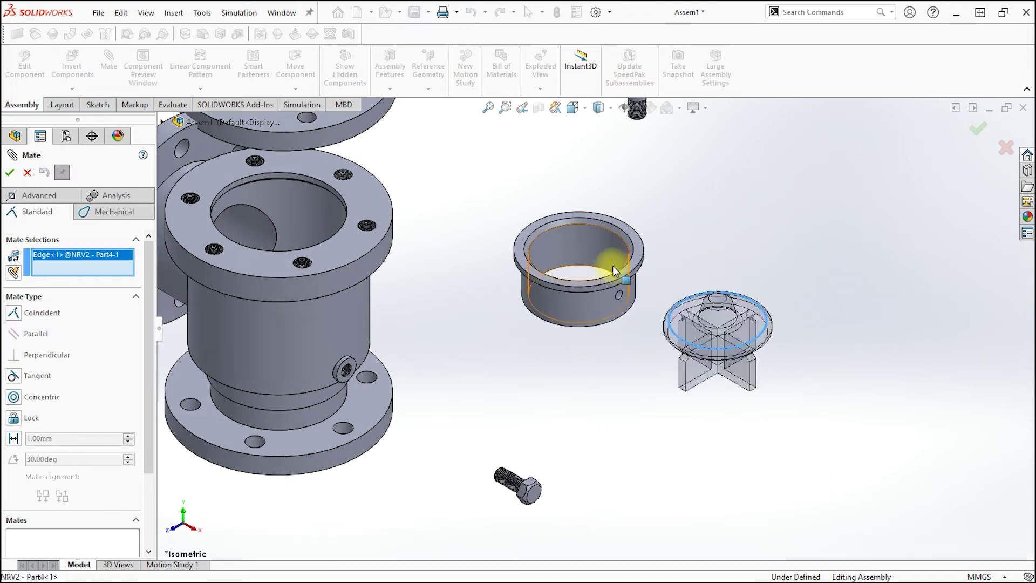
{"action": "left_click", "coordinate": [584, 243]}
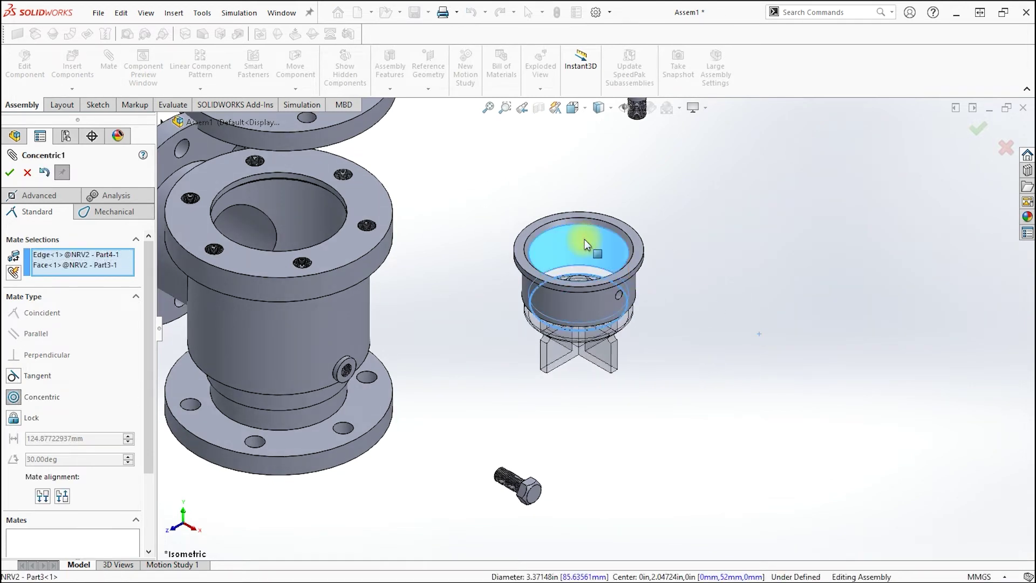
{"action": "right_click", "coordinate": [600, 326]}
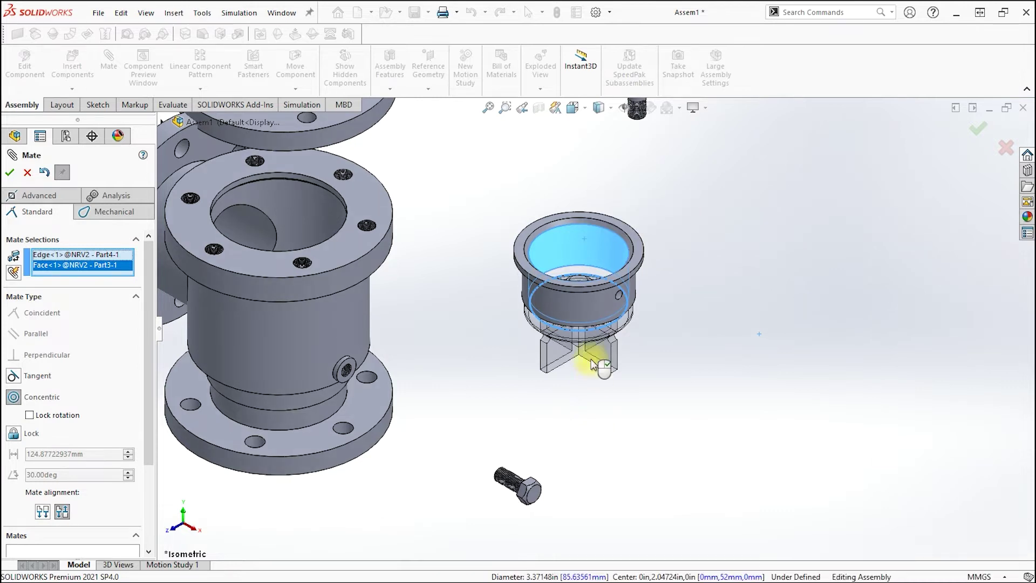
- Make the impeller's flat face coincident with the cup face
{"action": "scroll", "coordinate": [588, 323], "scroll_direction": "down", "scroll_amount": 4}
{"action": "scroll", "coordinate": [583, 345], "scroll_direction": "down", "scroll_amount": 1}
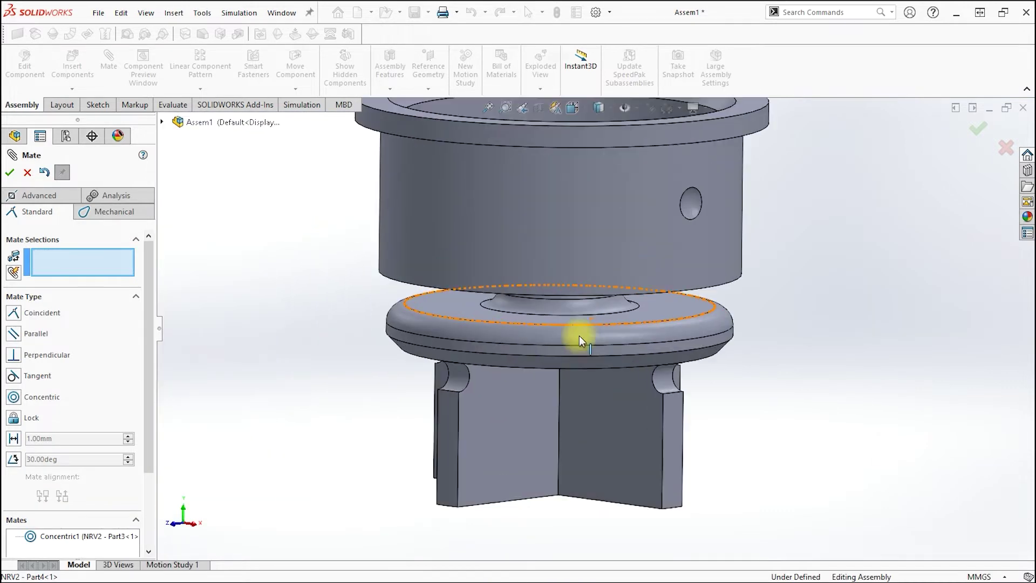
{"action": "left_click", "coordinate": [585, 362]}
{"action": "scroll", "coordinate": [585, 363], "scroll_direction": "up", "scroll_amount": 5}
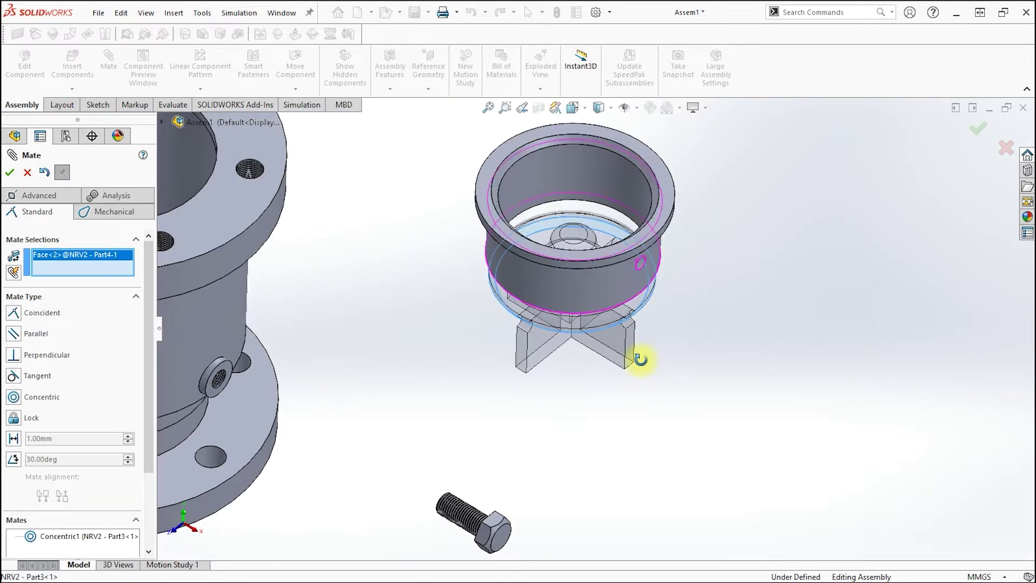
{"action": "left_click", "coordinate": [640, 166]}
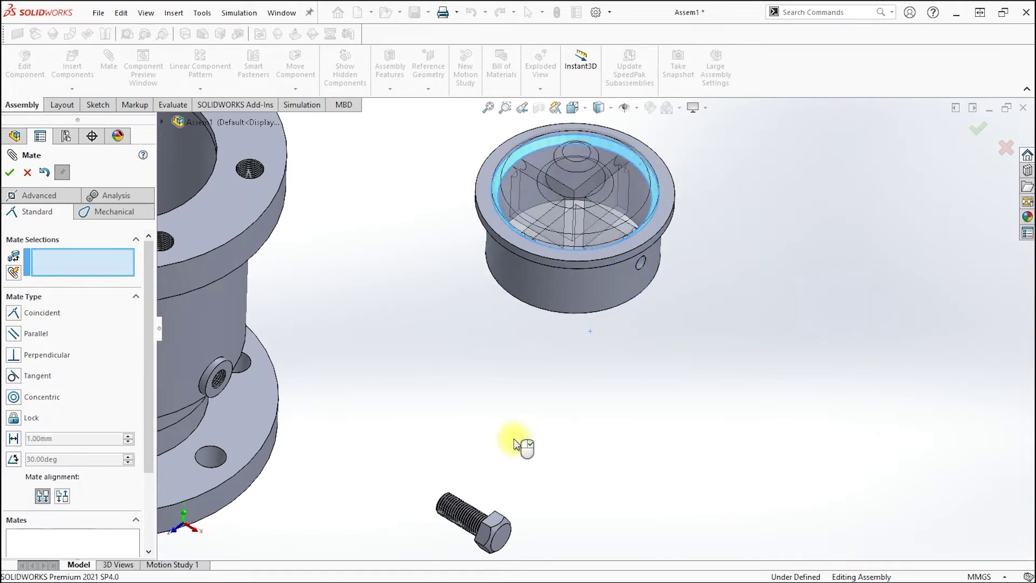
{"action": "key", "text": "Return"}
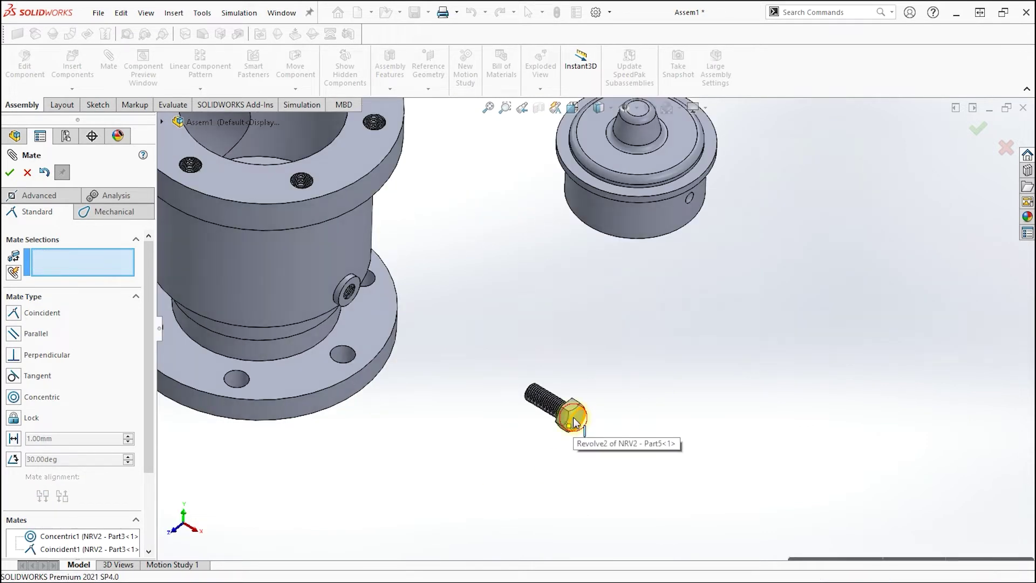
- Mate the bolt's hex-head edge concentric with the body's 12 mm dowel hole
{"action": "left_click", "coordinate": [575, 423]}
{"action": "scroll", "coordinate": [358, 286], "scroll_direction": "down", "scroll_amount": 3}
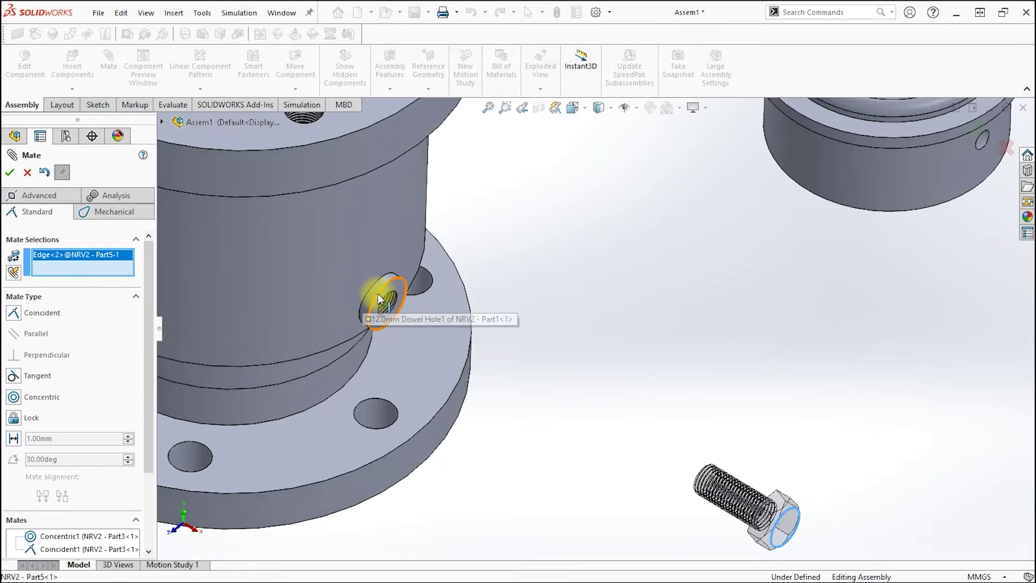
{"action": "left_click", "coordinate": [379, 297]}
{"action": "key", "text": "Return"}
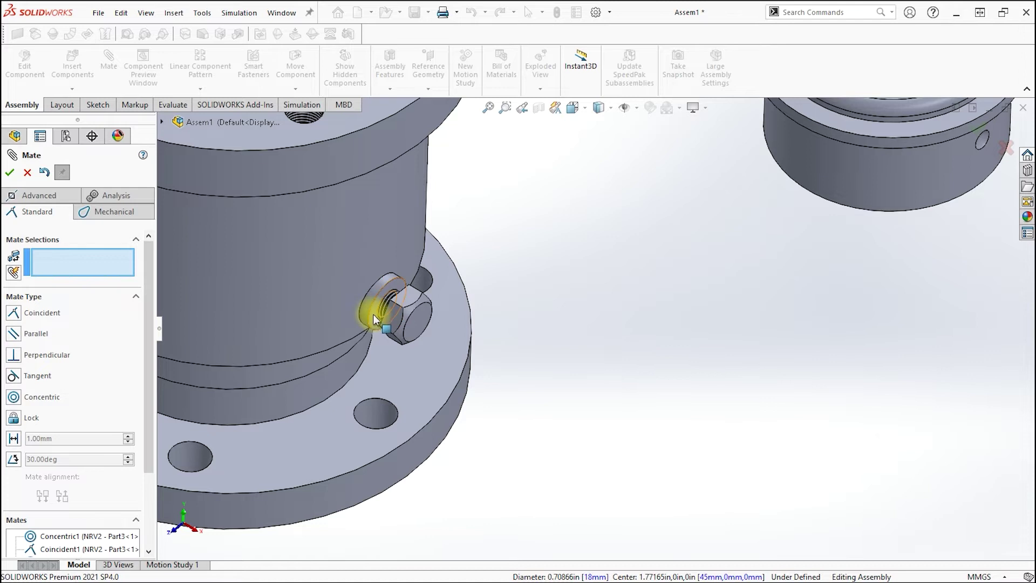
- Make the bolt head face coincident with the body face around the dowel hole
{"action": "left_click", "coordinate": [376, 318]}
{"action": "scroll", "coordinate": [399, 323], "scroll_direction": "down", "scroll_amount": 5}
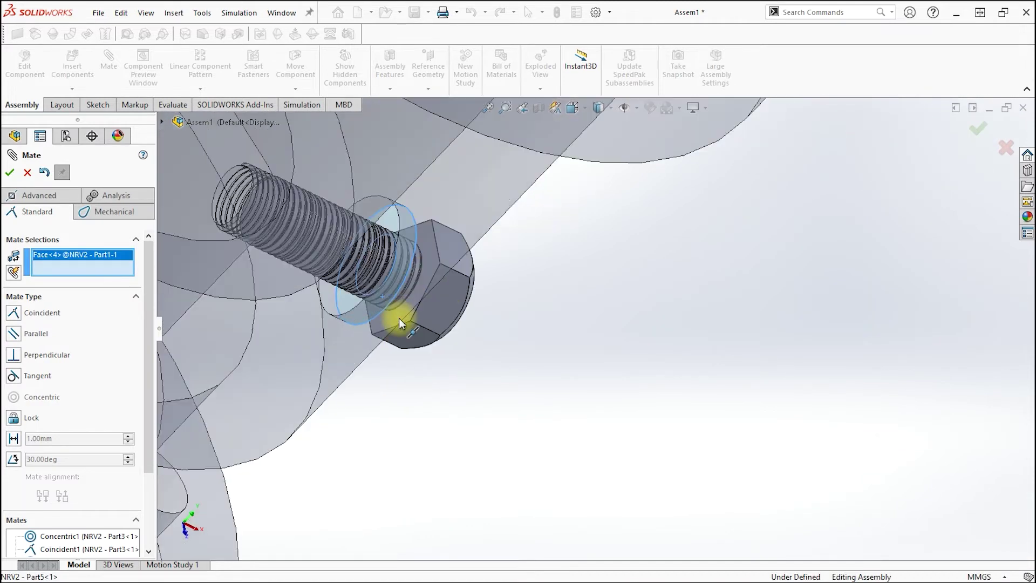
{"action": "left_click", "coordinate": [413, 344]}
{"action": "key", "text": "Return"}
{"action": "scroll", "coordinate": [486, 389], "scroll_direction": "up", "scroll_amount": 3}
{"action": "scroll", "coordinate": [499, 363], "scroll_direction": "up", "scroll_amount": 2}
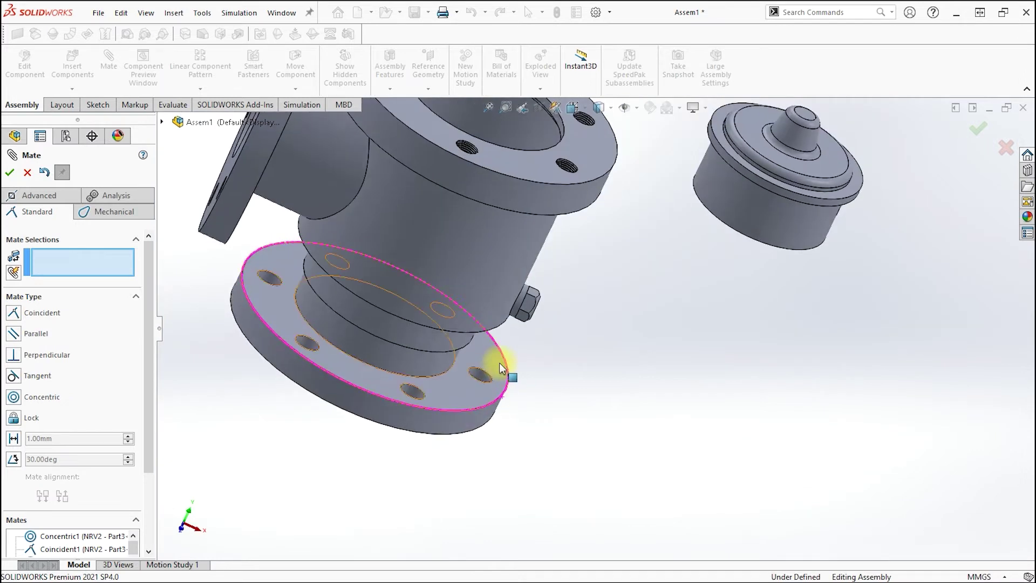
- Mate the cover flange concentric with the body's upper flange
{"action": "scroll", "coordinate": [539, 206], "scroll_direction": "up", "scroll_amount": 3}
{"action": "scroll", "coordinate": [531, 239], "scroll_direction": "down", "scroll_amount": 4}
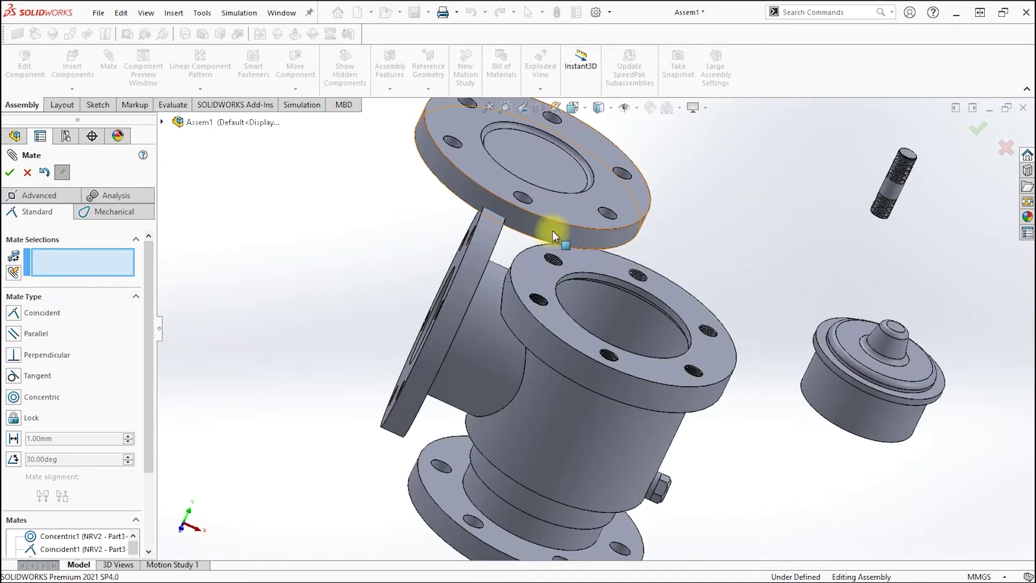
{"action": "left_click", "coordinate": [552, 230]}
{"action": "left_click", "coordinate": [583, 368]}
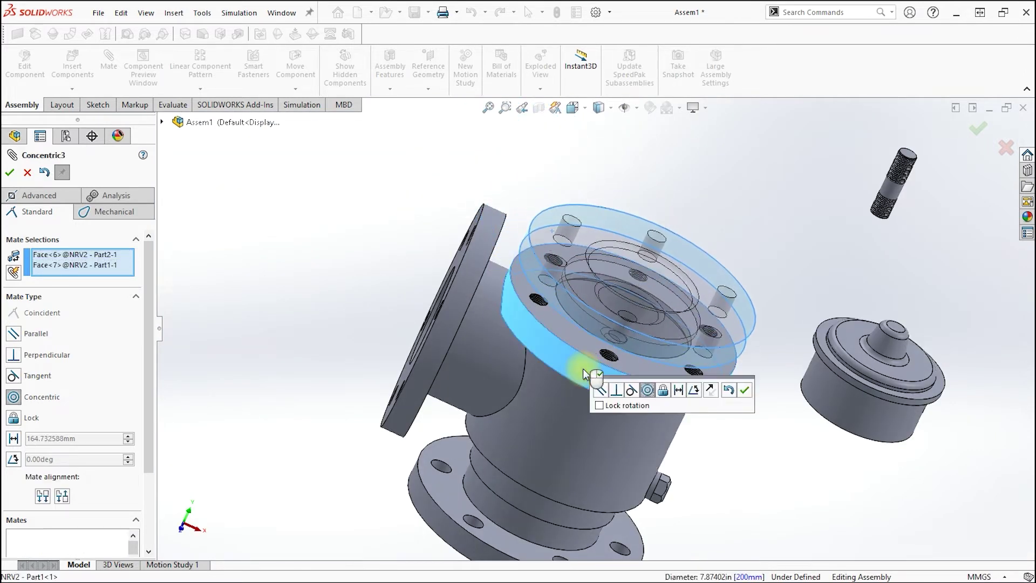
{"action": "key", "text": "Return"}
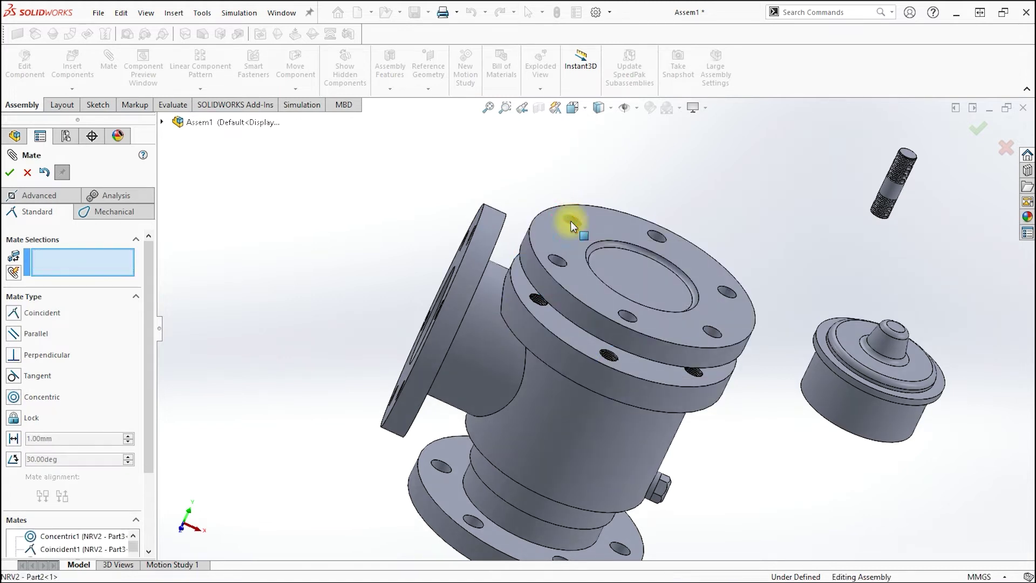
- Align a cover flange bolt hole concentric with the matching body flange hole
{"action": "left_click", "coordinate": [570, 226]}
{"action": "scroll", "coordinate": [562, 272], "scroll_direction": "down", "scroll_amount": 3}
{"action": "scroll", "coordinate": [562, 271], "scroll_direction": "down", "scroll_amount": 3}
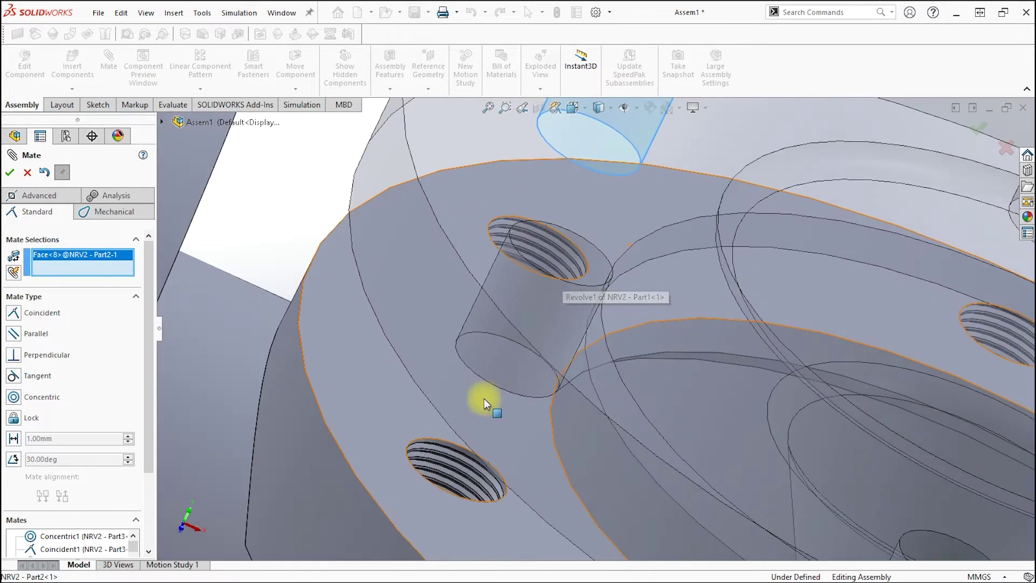
{"action": "left_click", "coordinate": [420, 439]}
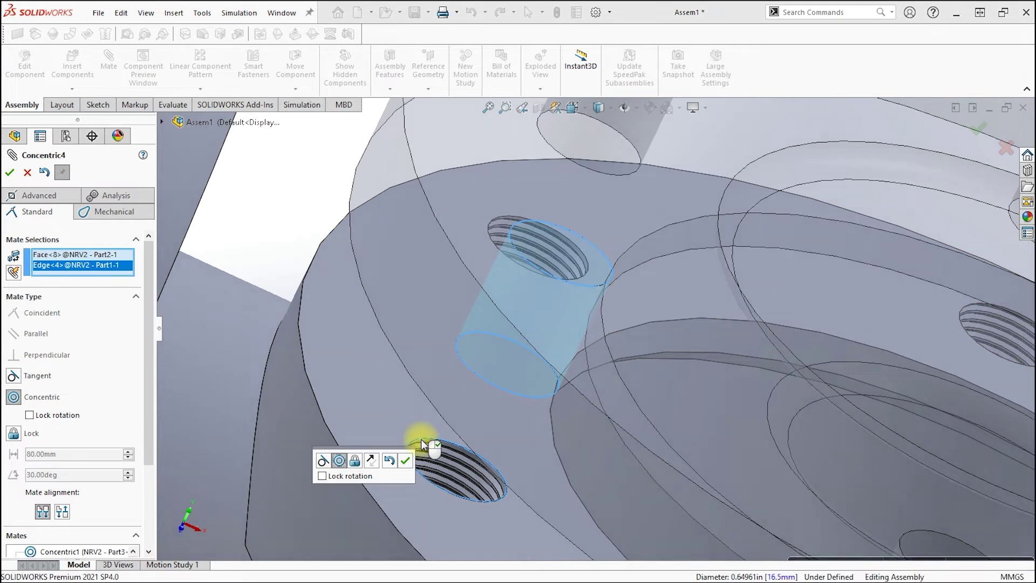
{"action": "key", "text": "Return"}
{"action": "scroll", "coordinate": [421, 439], "scroll_direction": "up", "scroll_amount": 5}
- Seat the cover flange face coincident on the body flange, then view the valve in trimetric
{"action": "mouse_move", "coordinate": [441, 441]}
{"action": "middle_mouse_down"}
{"action": "mouse_move", "coordinate": [606, 340]}
{"action": "mouse_move", "coordinate": [601, 374]}
{"action": "middle_mouse_up"}
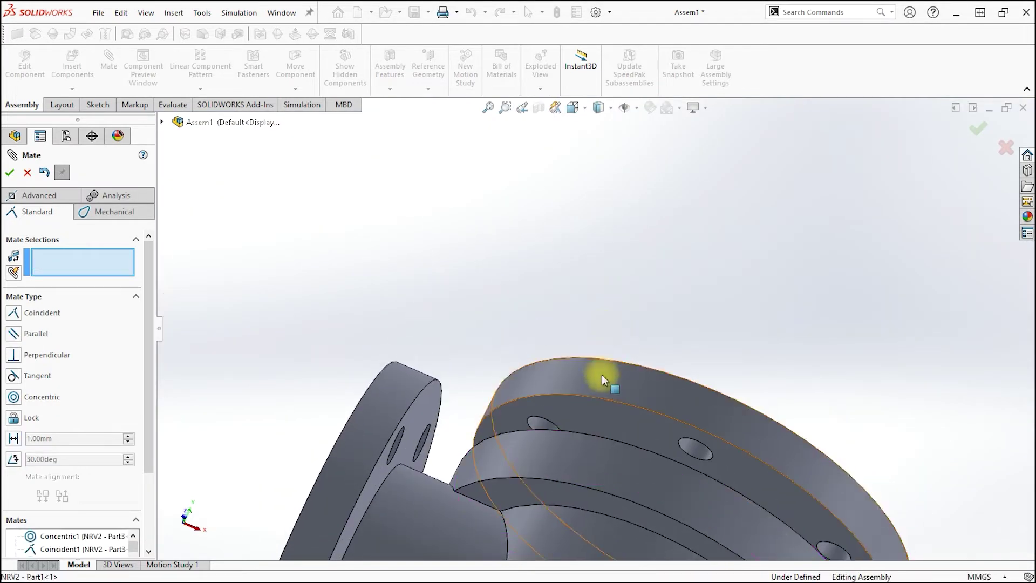
{"action": "left_click", "coordinate": [608, 413]}
{"action": "middle_click_drag", "start_coordinate": [608, 413], "coordinate": [573, 497]}
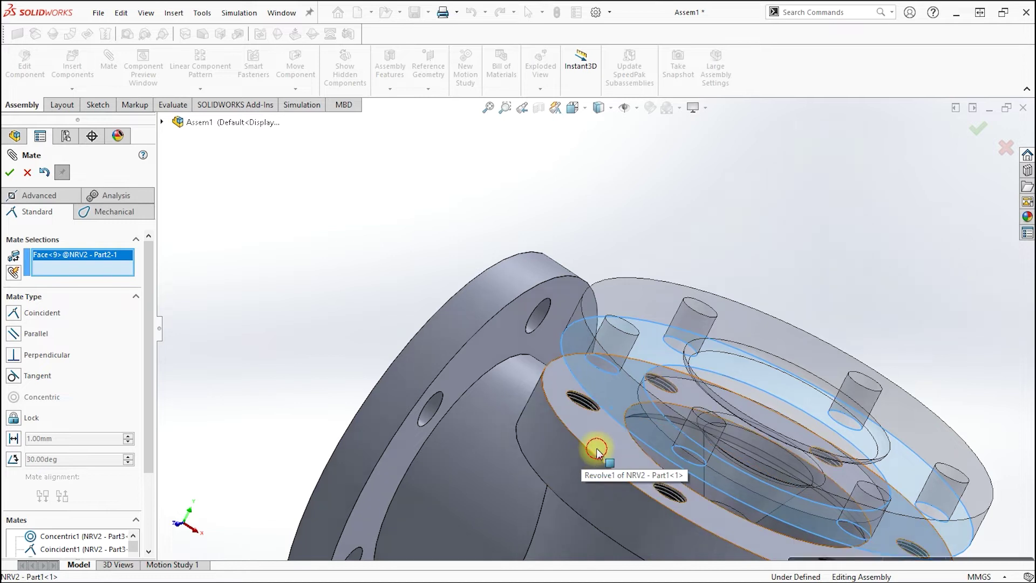
{"action": "left_click", "coordinate": [593, 455]}
{"action": "right_click", "coordinate": [595, 448]}
{"action": "scroll", "coordinate": [594, 448], "scroll_direction": "up", "scroll_amount": 3}
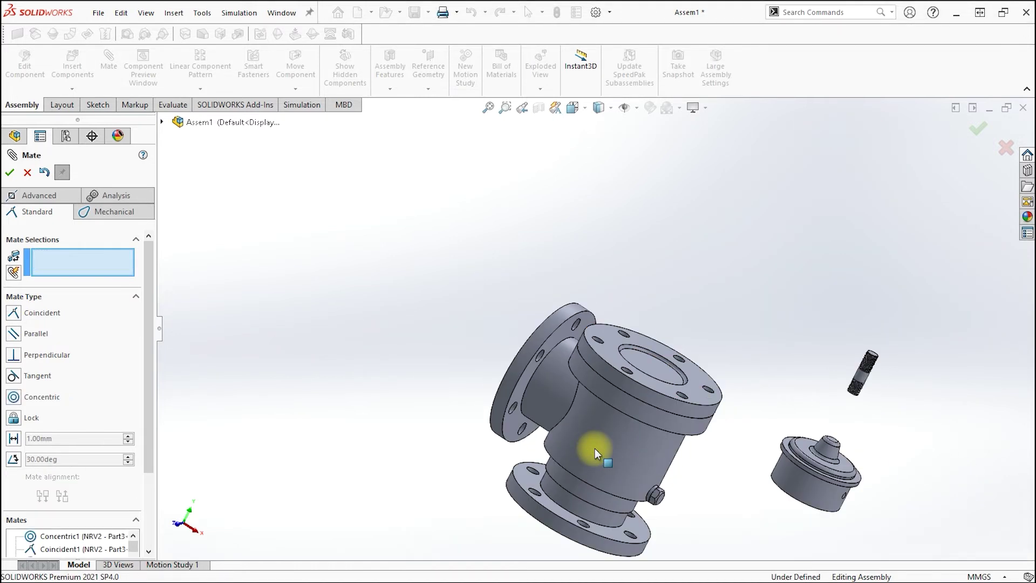
{"action": "scroll", "coordinate": [595, 449], "scroll_direction": "up", "scroll_amount": 3}
{"action": "mouse_move", "coordinate": [605, 440]}
{"action": "middle_mouse_down"}
{"action": "mouse_move", "coordinate": [586, 493]}
{"action": "mouse_move", "coordinate": [544, 469]}
{"action": "middle_mouse_up"}
{"action": "right_click_drag", "start_coordinate": [439, 355], "coordinate": [455, 315]}
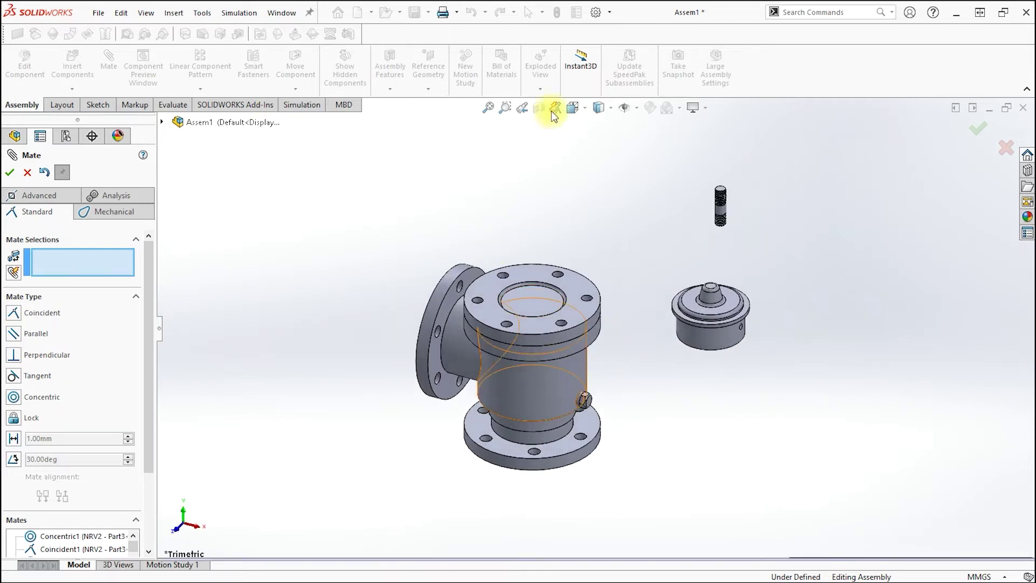
- Mate the stud's cylindrical face concentric with a cover flange hole
{"action": "scroll", "coordinate": [721, 217], "scroll_direction": "down", "scroll_amount": 5}
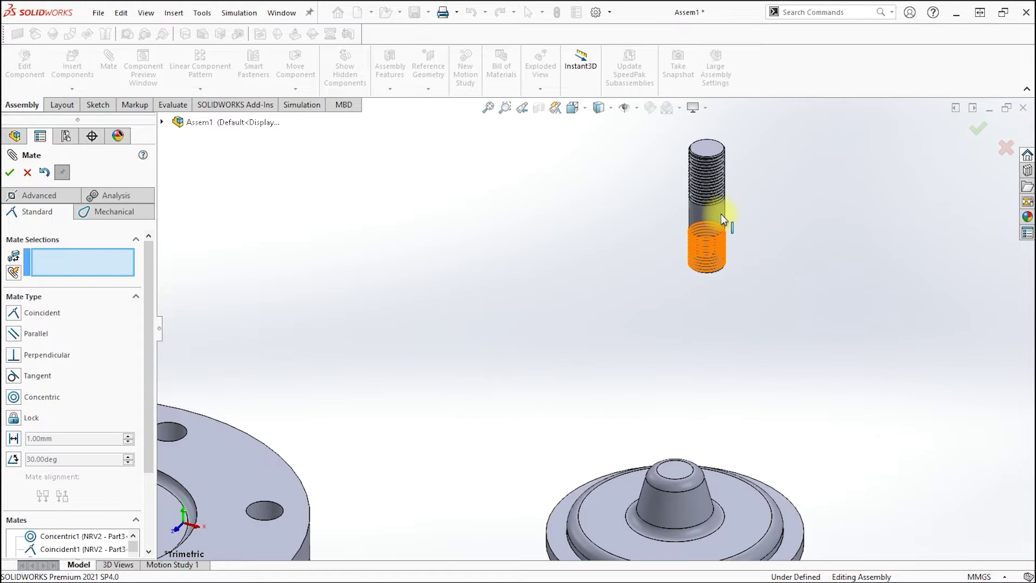
{"action": "scroll", "coordinate": [695, 261], "scroll_direction": "up", "scroll_amount": 1}
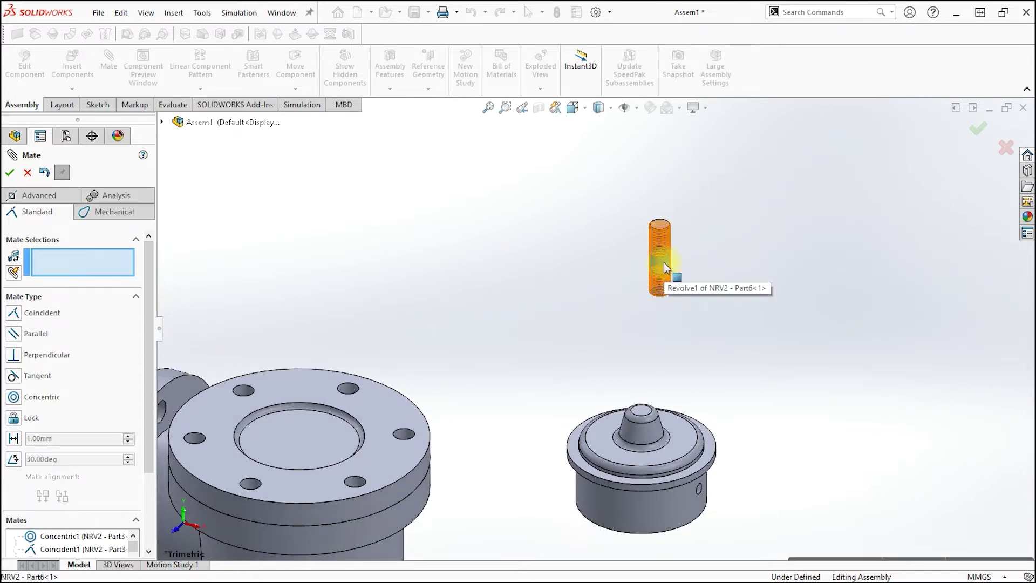
{"action": "left_click", "coordinate": [663, 262]}
{"action": "left_click", "coordinate": [348, 387]}
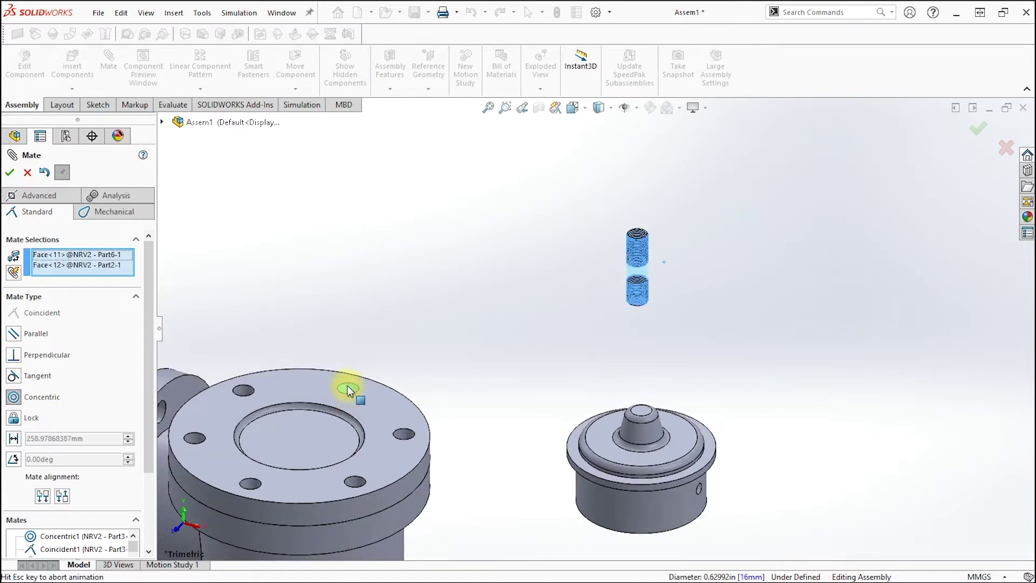
{"action": "key", "text": "Return"}
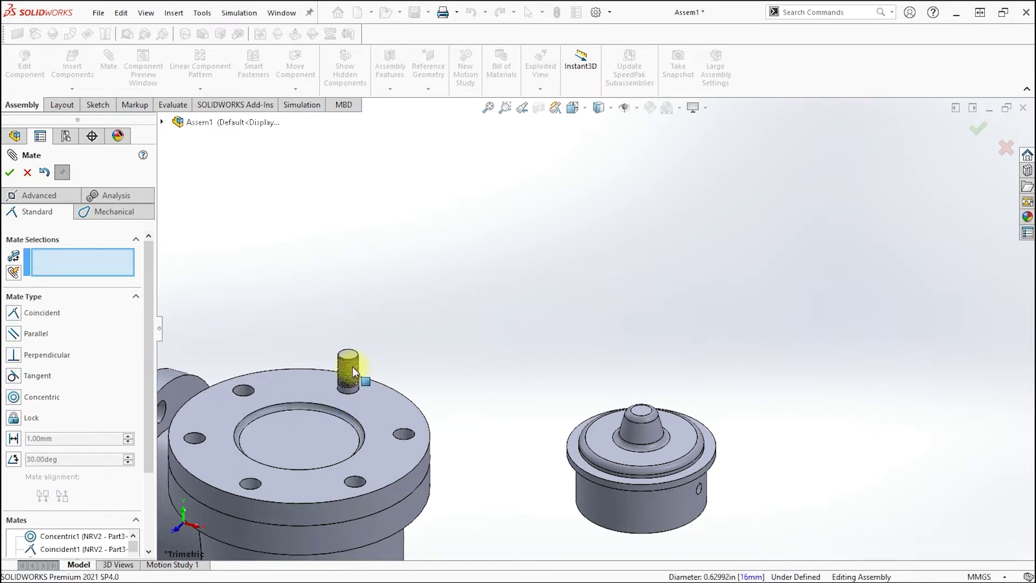
- Hold the stud end 24 mm from the flange top face with a distance mate
{"action": "scroll", "coordinate": [352, 367], "scroll_direction": "down", "scroll_amount": 2}
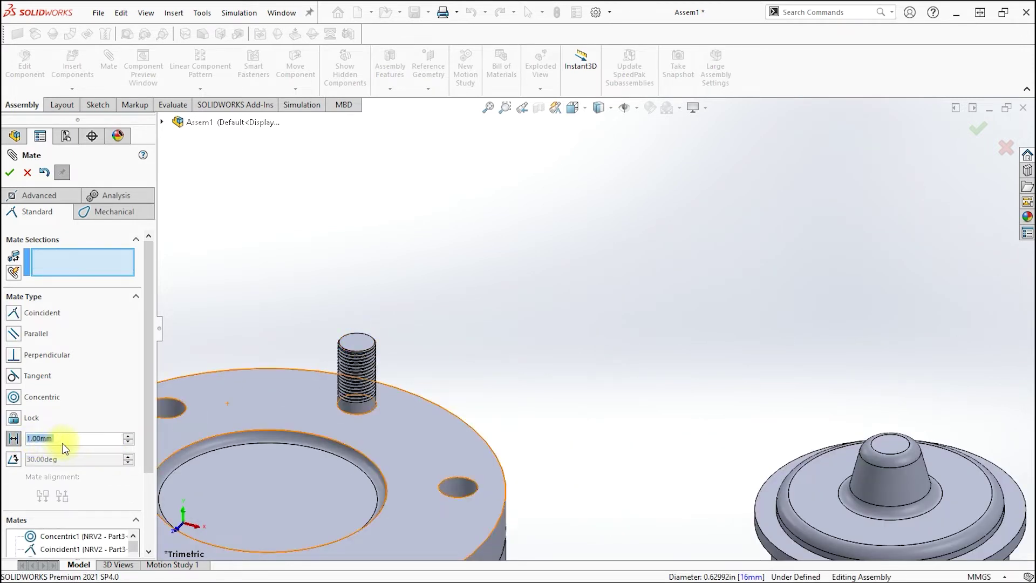
{"action": "type", "text": "24"}
{"action": "key", "text": "Return"}
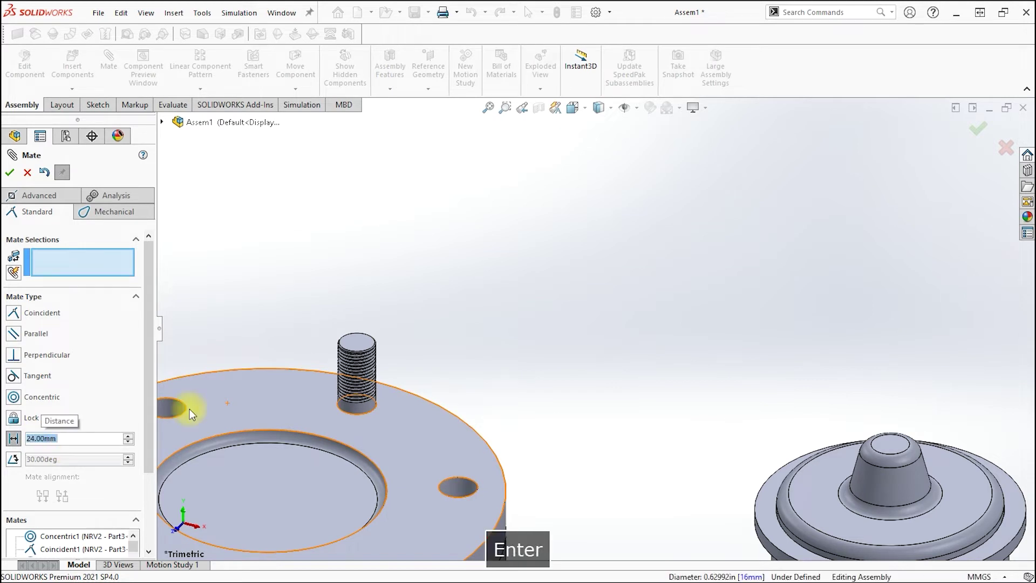
{"action": "left_click", "coordinate": [358, 344]}
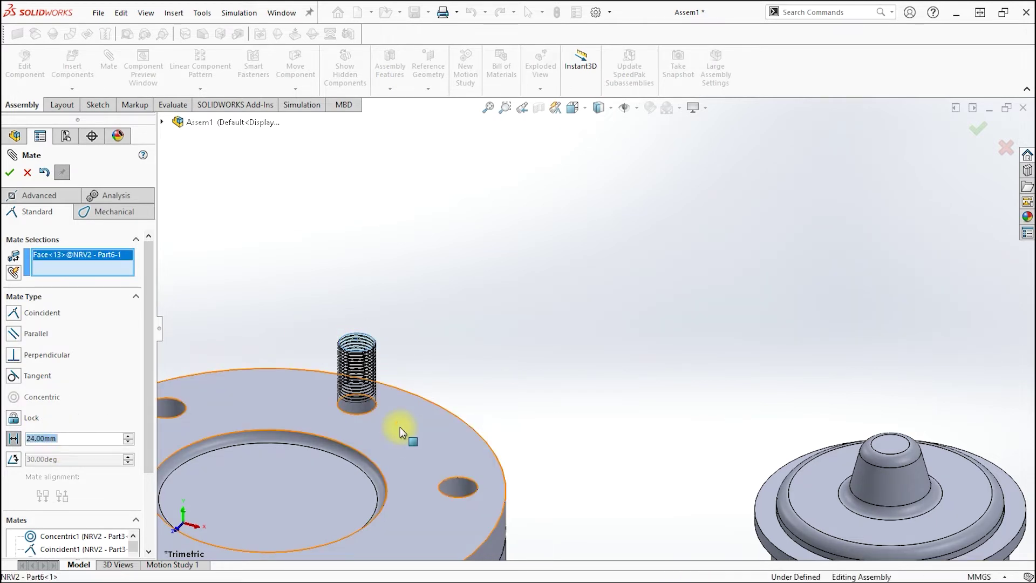
{"action": "left_click", "coordinate": [400, 426]}
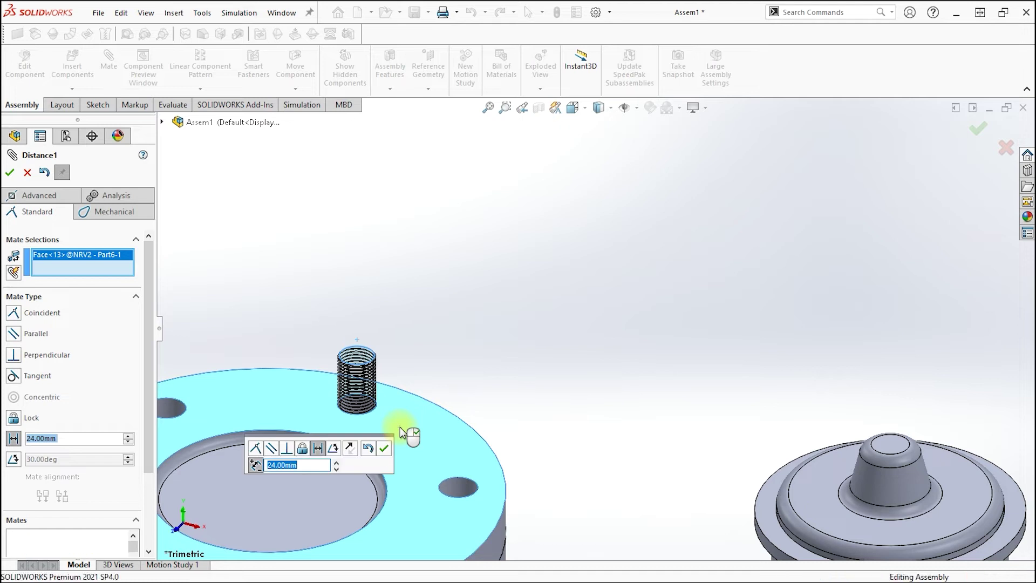
{"action": "right_click", "coordinate": [400, 431]}
{"action": "scroll", "coordinate": [488, 362], "scroll_direction": "up", "scroll_amount": 2}
{"action": "scroll", "coordinate": [501, 438], "scroll_direction": "up", "scroll_amount": 2}
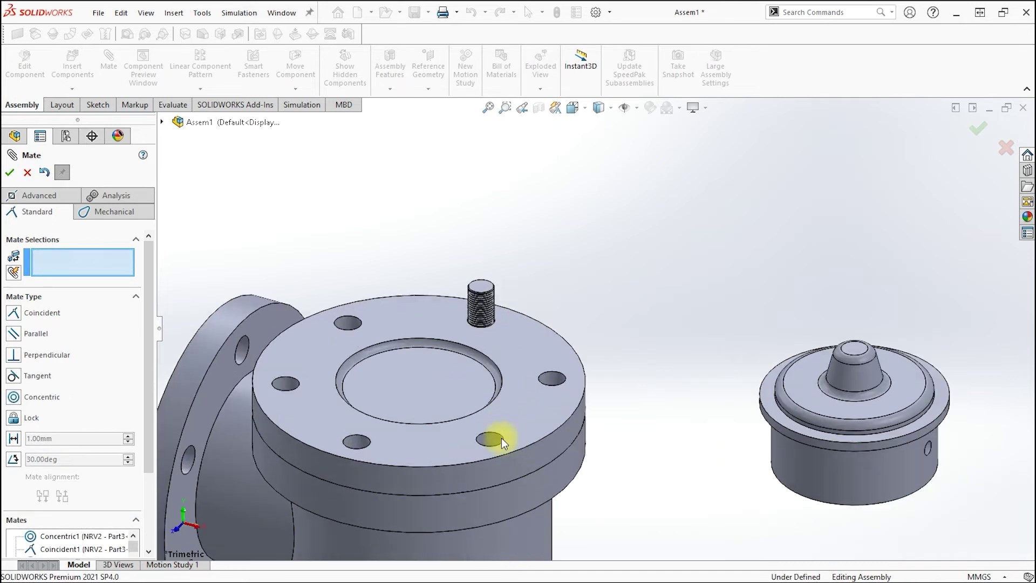
{"action": "scroll", "coordinate": [365, 377], "scroll_direction": "up", "scroll_amount": 3}
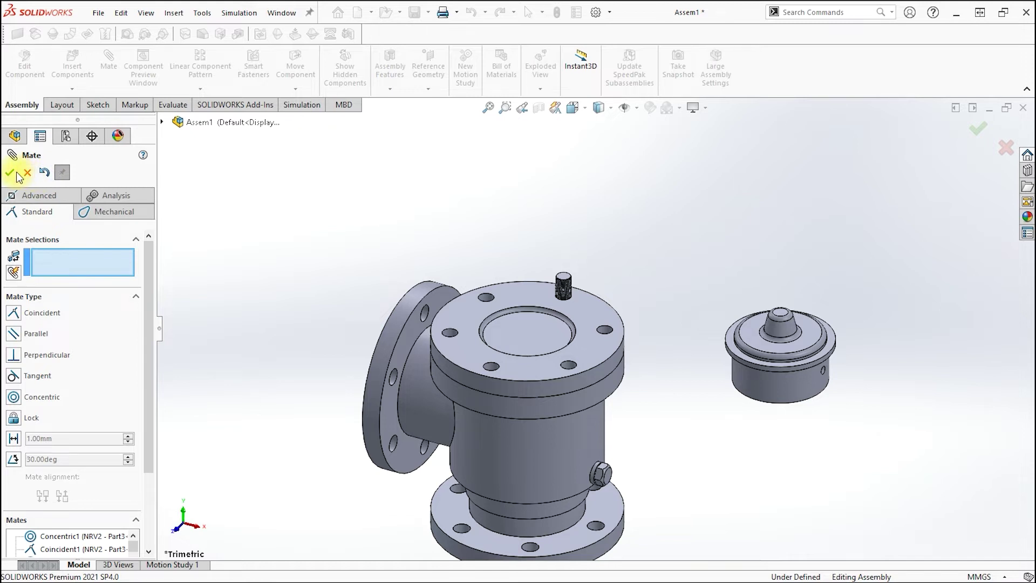
{"action": "left_click", "coordinate": [10, 173]}
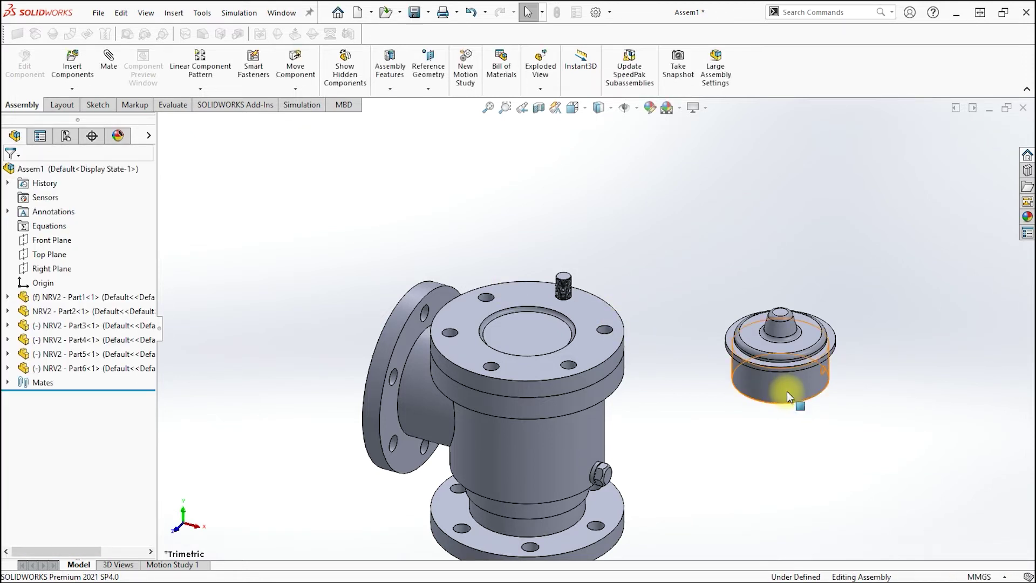
- Section the valve along NRV2-Part1's Front Plane and begin a mate on the cup's outer face
{"action": "left_click", "coordinate": [538, 222]}
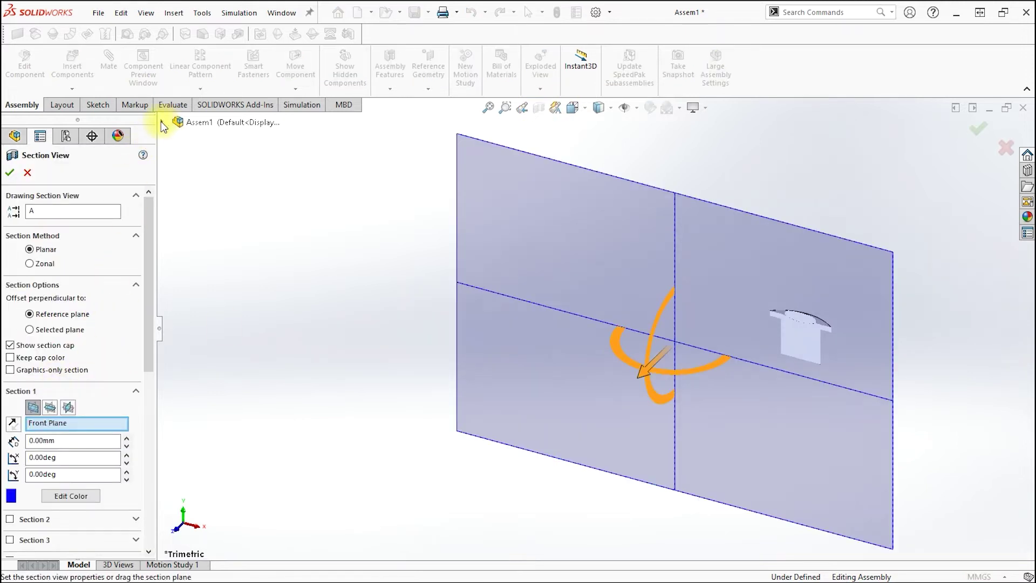
{"action": "left_click", "coordinate": [161, 122]}
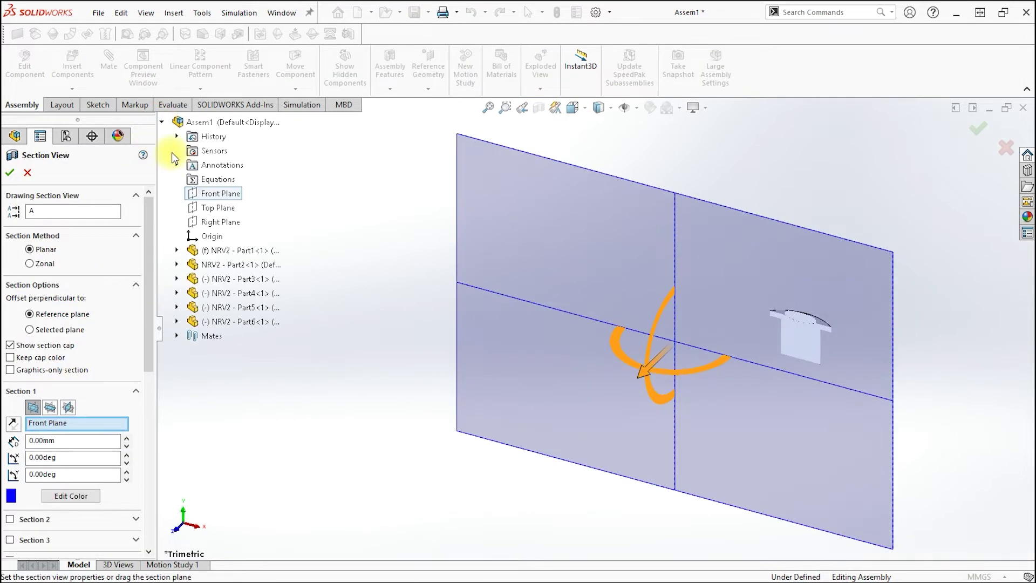
{"action": "left_click", "coordinate": [177, 250]}
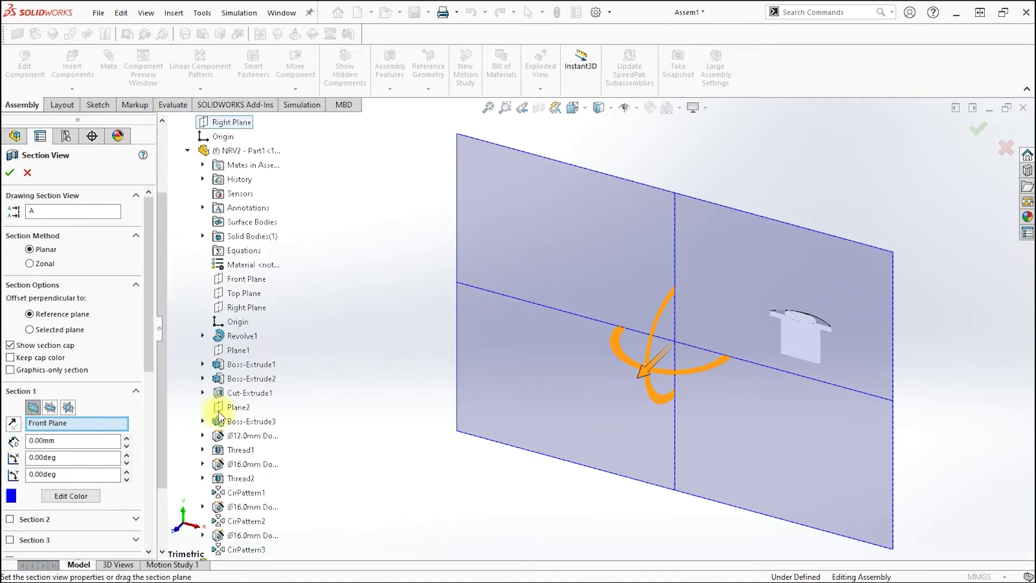
{"action": "left_click", "coordinate": [252, 280]}
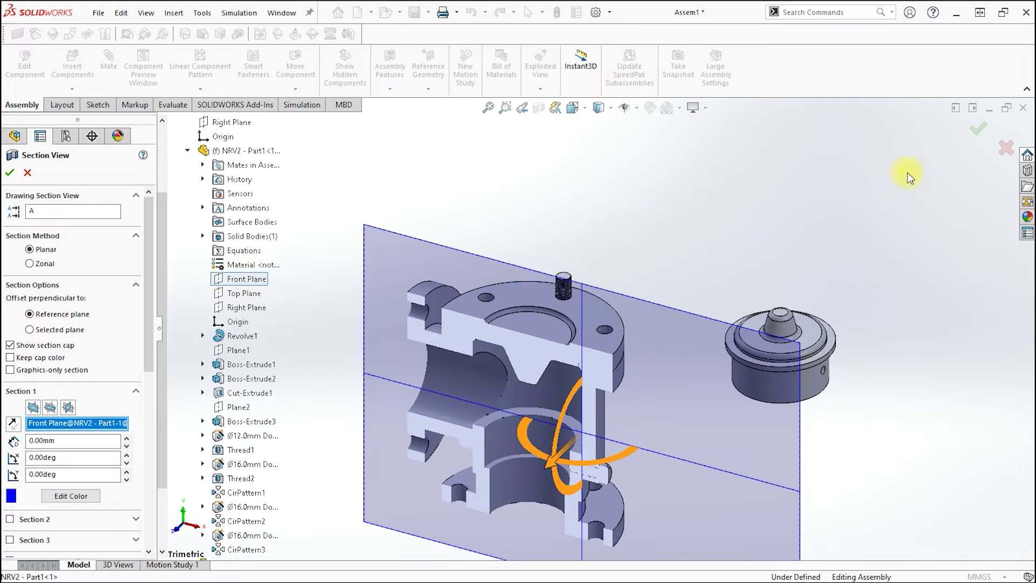
{"action": "left_click", "coordinate": [978, 132]}
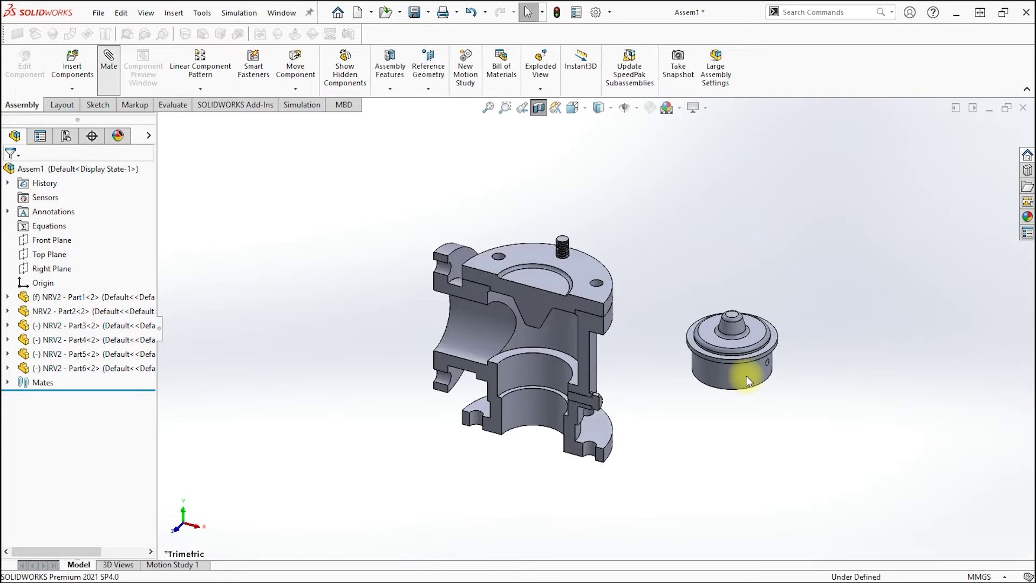
{"action": "left_click", "coordinate": [746, 375]}
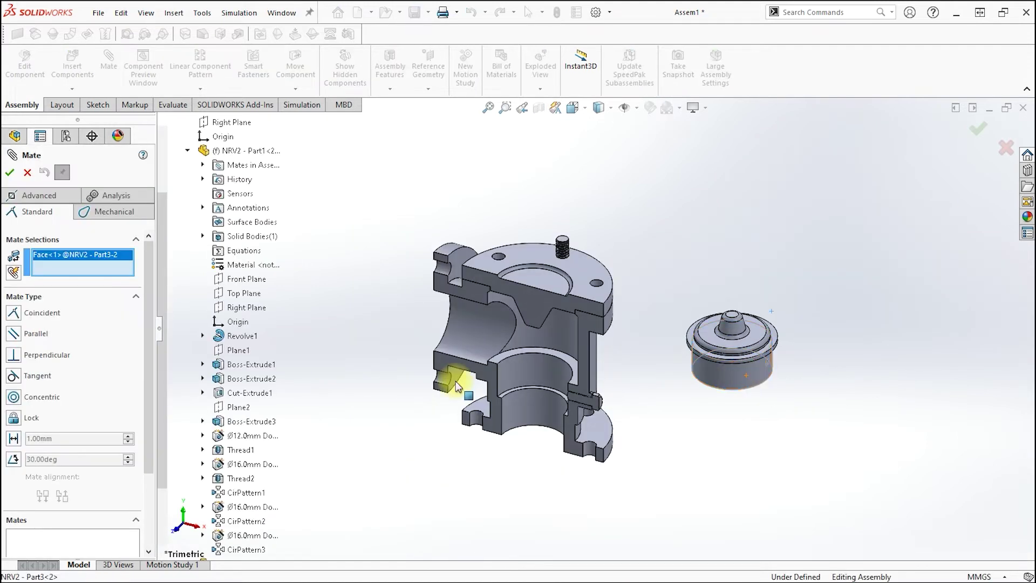
- Mate the cup's outer cylinder concentric with the valve body bore
{"action": "left_click", "coordinate": [517, 368]}
{"action": "key", "text": "Return"}
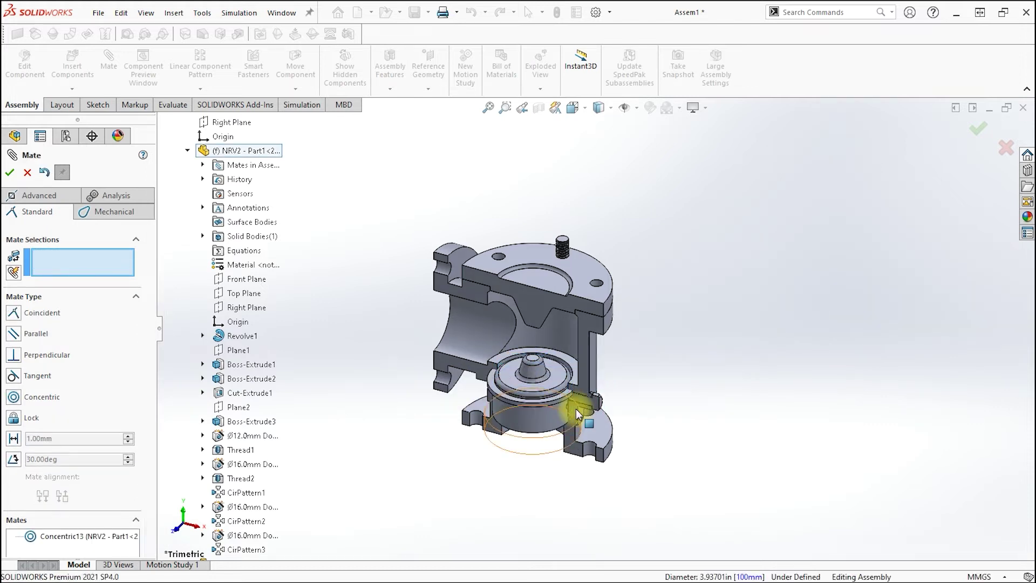
{"action": "scroll", "coordinate": [575, 409], "scroll_direction": "down", "scroll_amount": 2}
{"action": "scroll", "coordinate": [575, 409], "scroll_direction": "down", "scroll_amount": 3}
{"action": "scroll", "coordinate": [571, 377], "scroll_direction": "down", "scroll_amount": 3}
- Seat the cup's shoulder coincident on the body's internal seat and remove the cutaway
{"action": "middle_click_drag", "start_coordinate": [504, 316], "coordinate": [514, 196]}
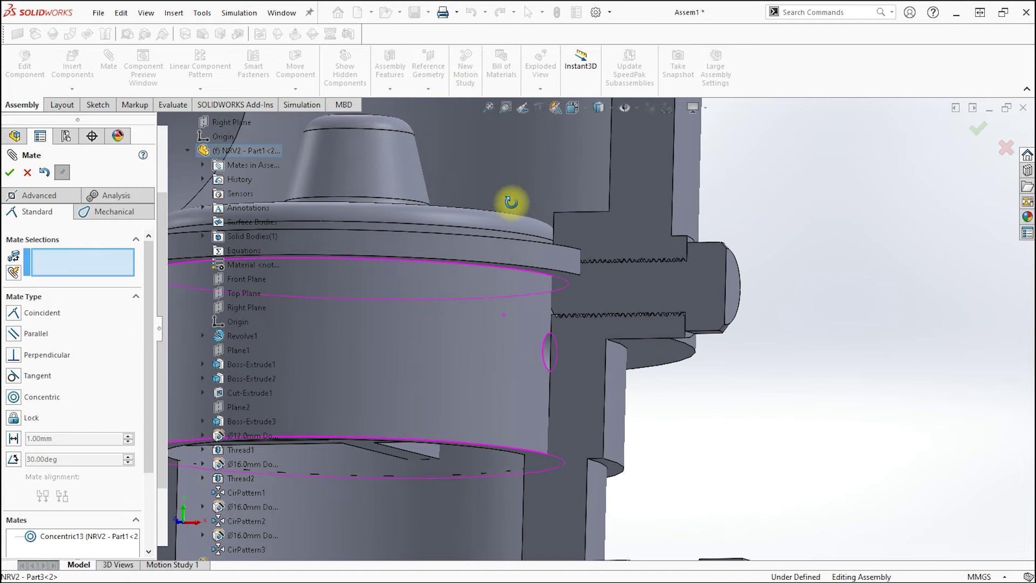
{"action": "left_click", "coordinate": [541, 272]}
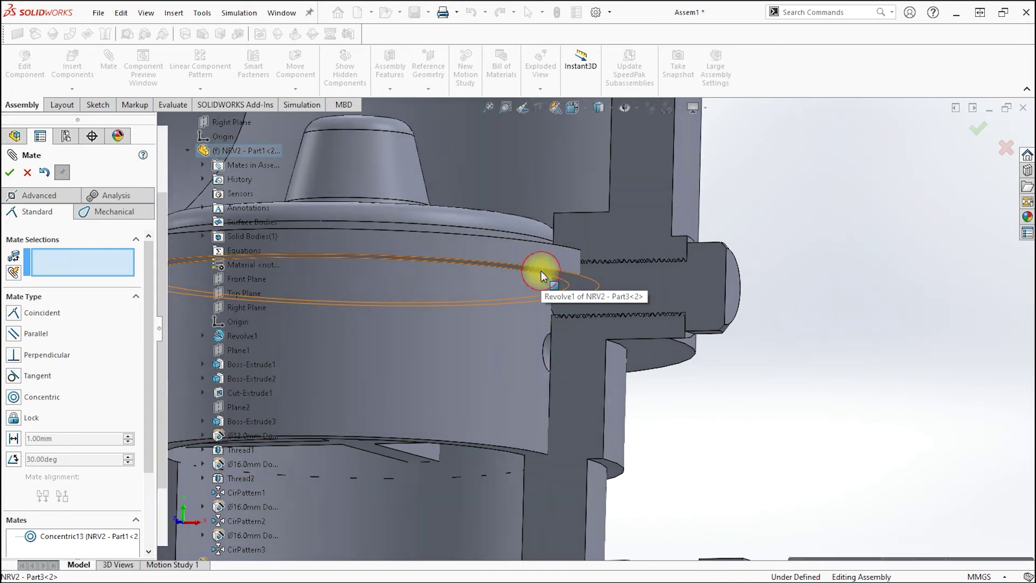
{"action": "middle_click_drag", "start_coordinate": [560, 212], "coordinate": [566, 293]}
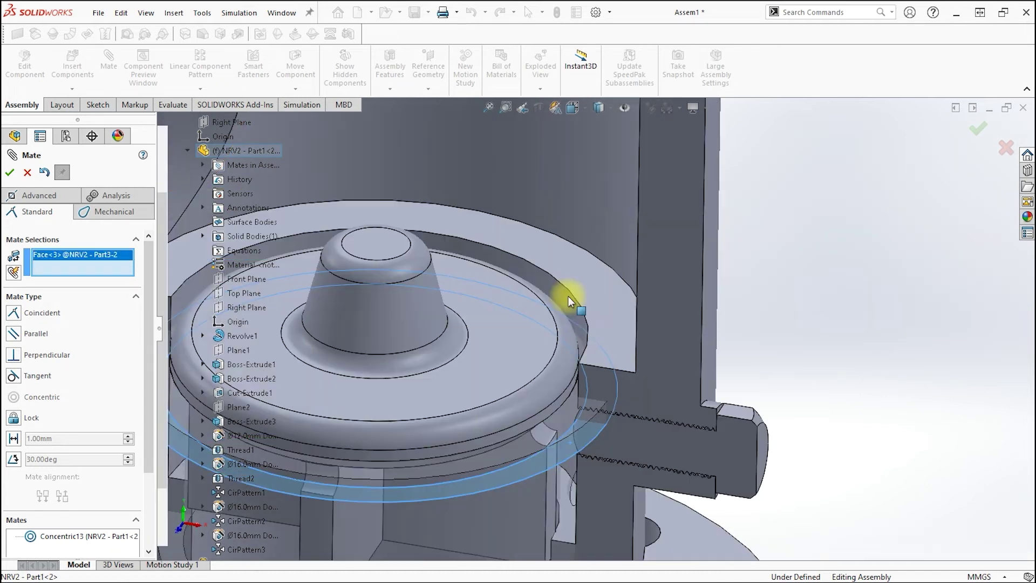
{"action": "left_click", "coordinate": [600, 350]}
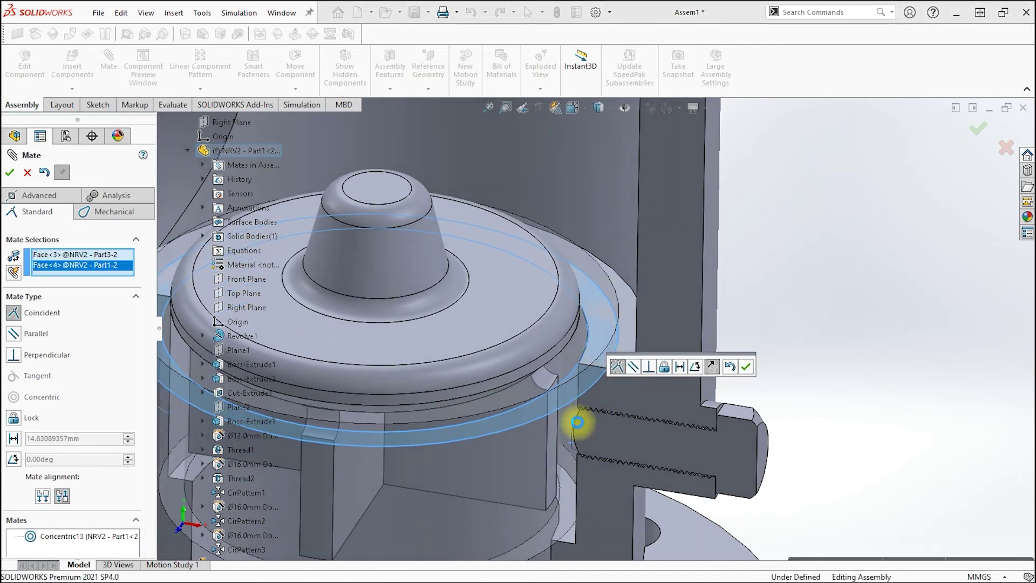
{"action": "key", "text": "Escape"}
{"action": "key", "text": "ctrl+7"}
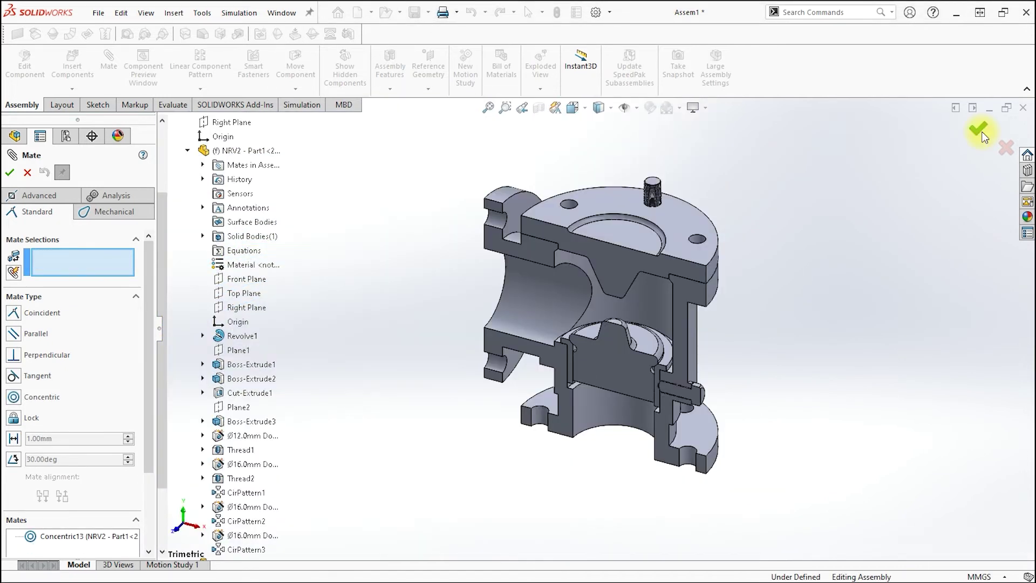
{"action": "left_click", "coordinate": [980, 131]}
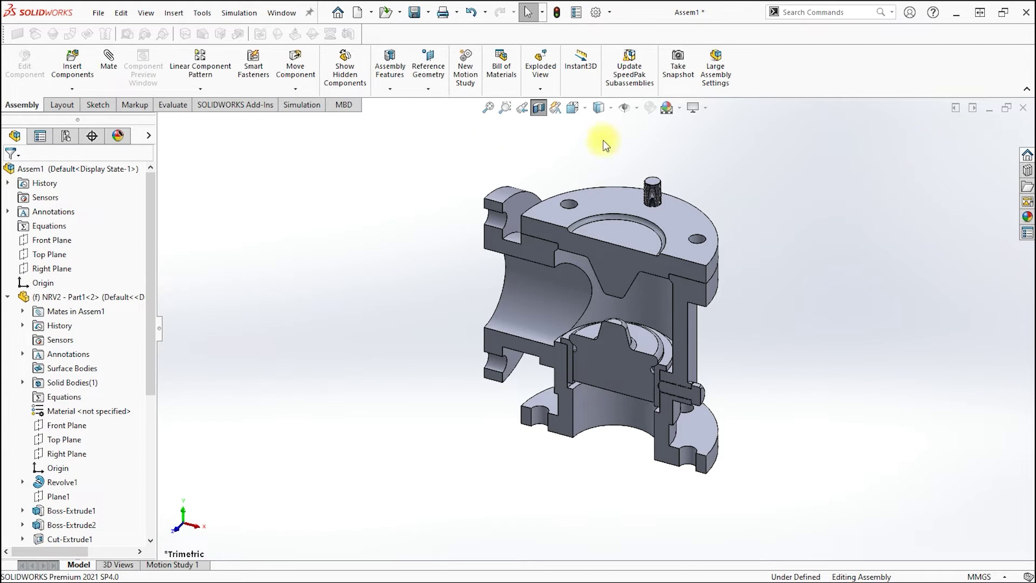
{"action": "left_click", "coordinate": [538, 108]}
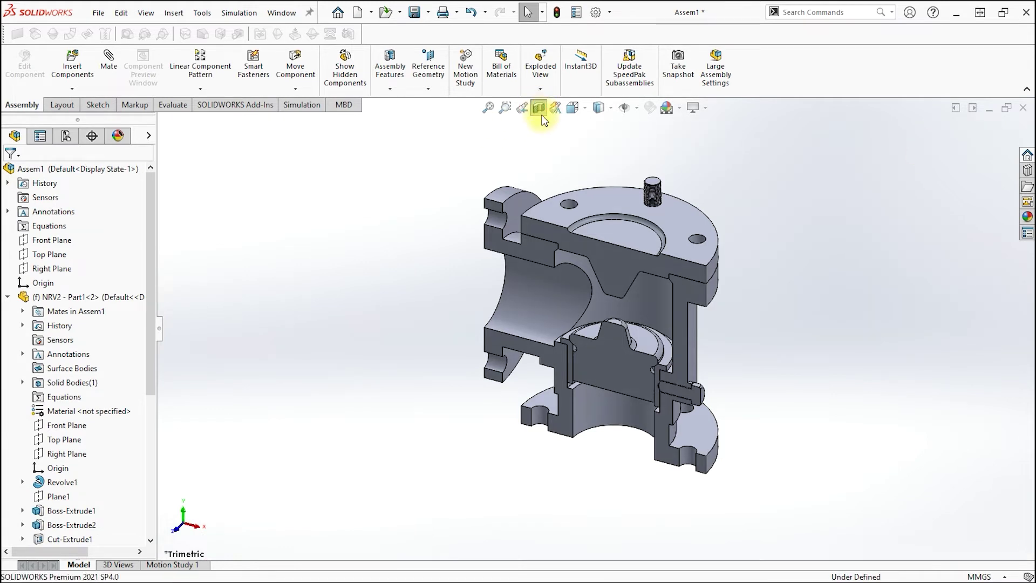
- Copy the stud with its mates into the next flange hole, referencing the flange top face
{"action": "left_click", "coordinate": [72, 89]}
{"action": "left_click", "coordinate": [100, 151]}
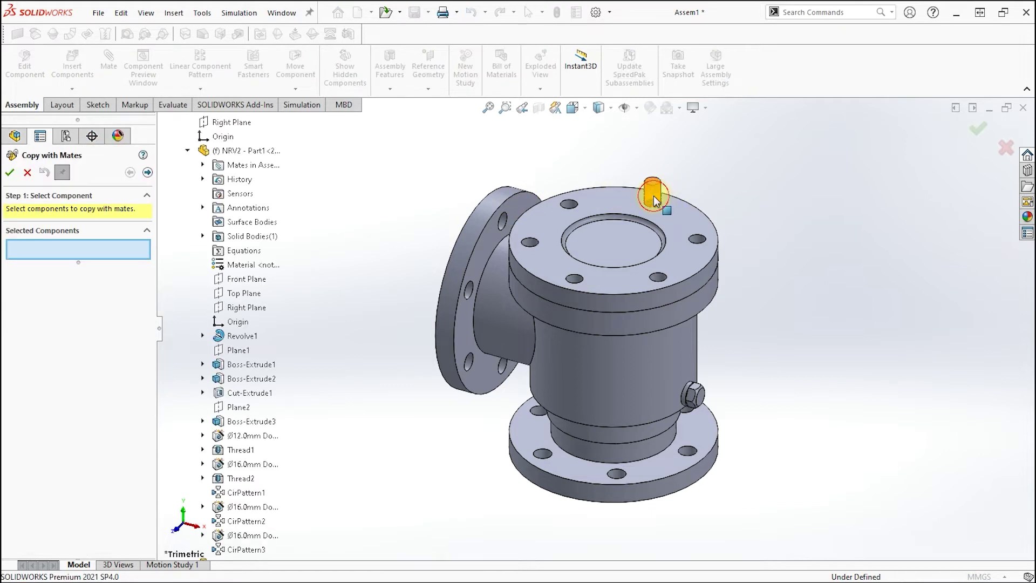
{"action": "double_click", "coordinate": [653, 200]}
{"action": "scroll", "coordinate": [702, 259], "scroll_direction": "down", "scroll_amount": 5}
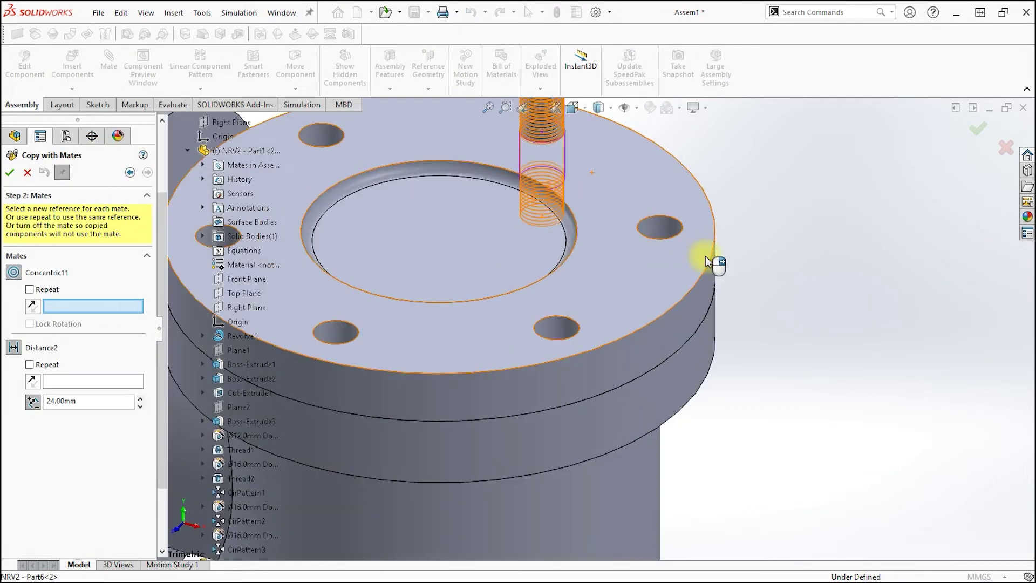
{"action": "left_click", "coordinate": [663, 233]}
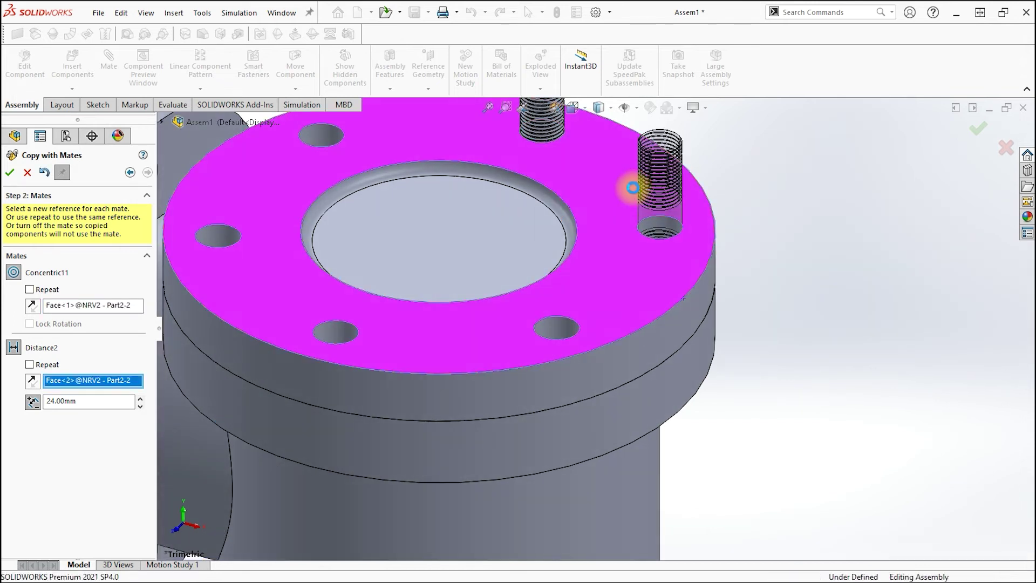
{"action": "left_click", "coordinate": [633, 187]}
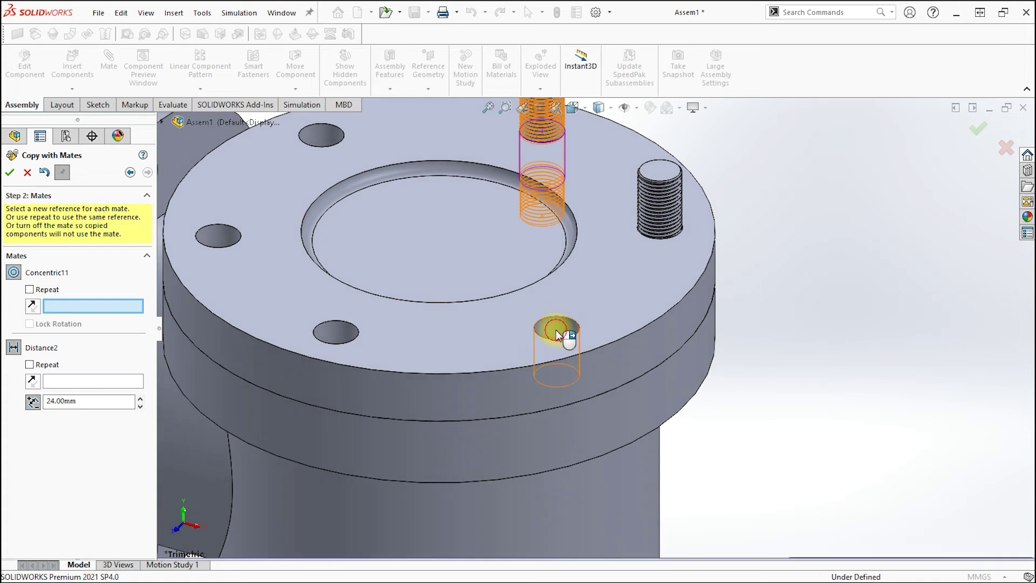
- Add stud copies in the front-right, front-left, left and back-left holes, each 24 mm off the flange
{"action": "left_click", "coordinate": [555, 329]}
{"action": "left_click", "coordinate": [639, 306]}
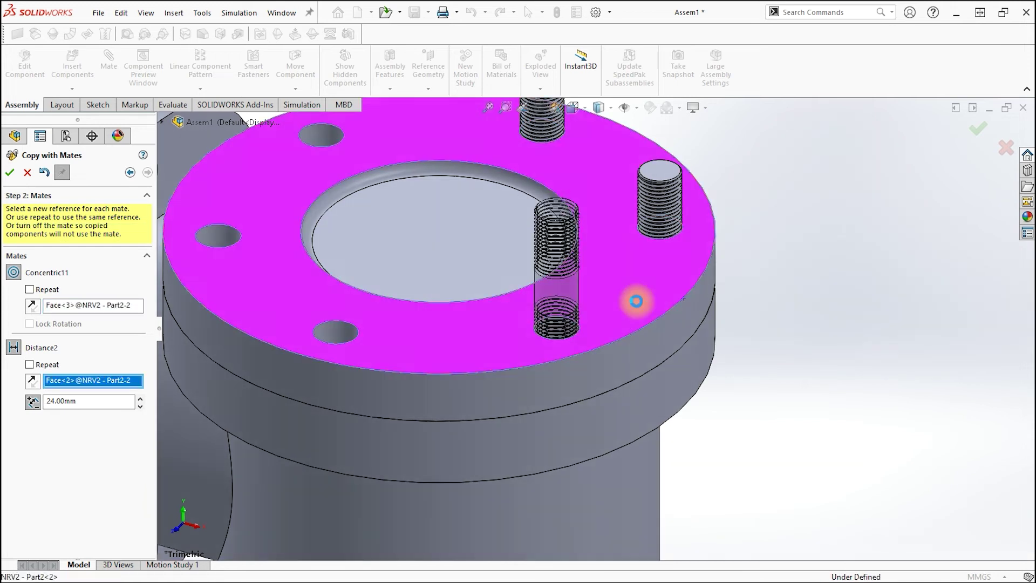
{"action": "left_click", "coordinate": [336, 331]}
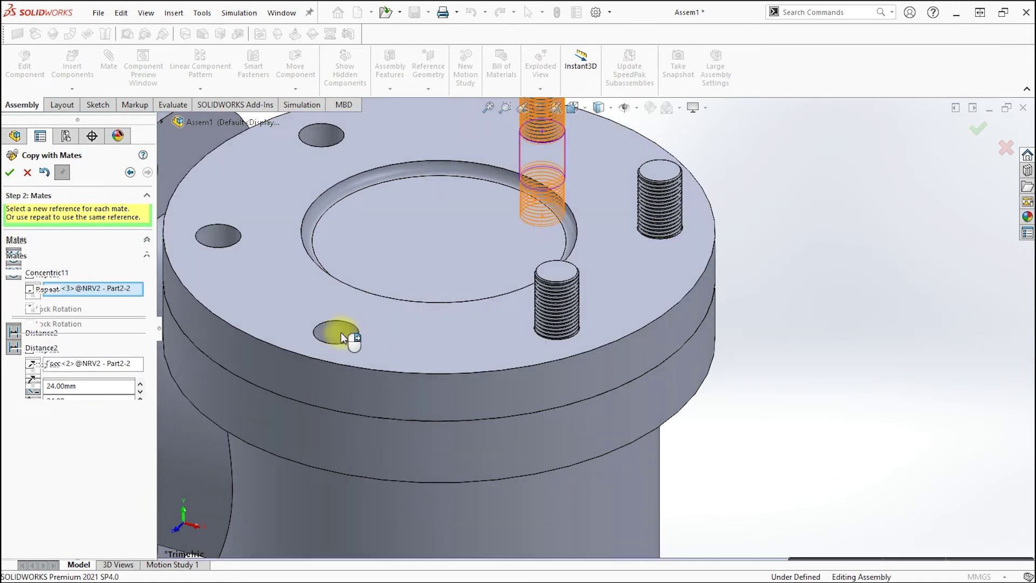
{"action": "left_click", "coordinate": [415, 346]}
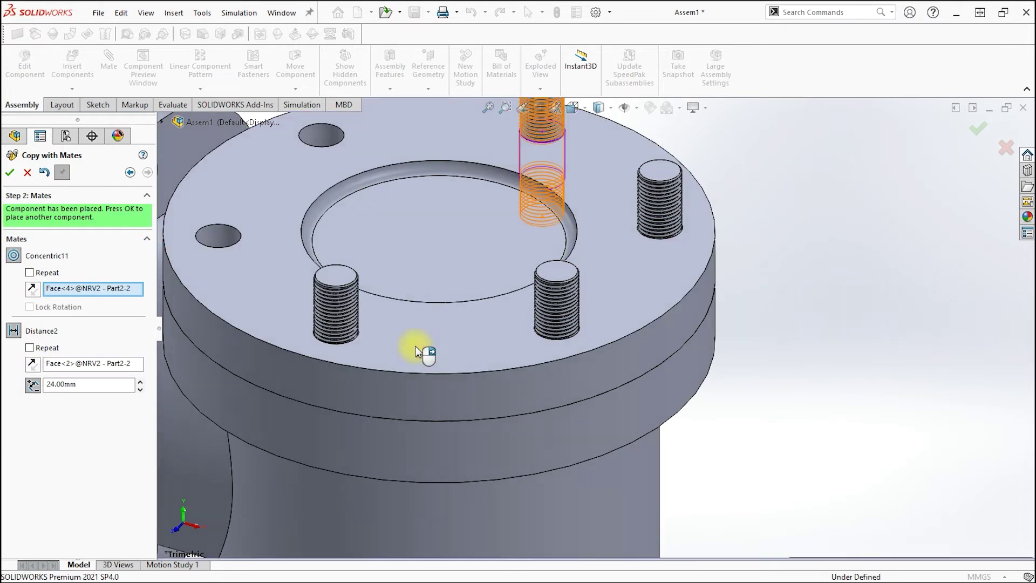
{"action": "left_click", "coordinate": [215, 238]}
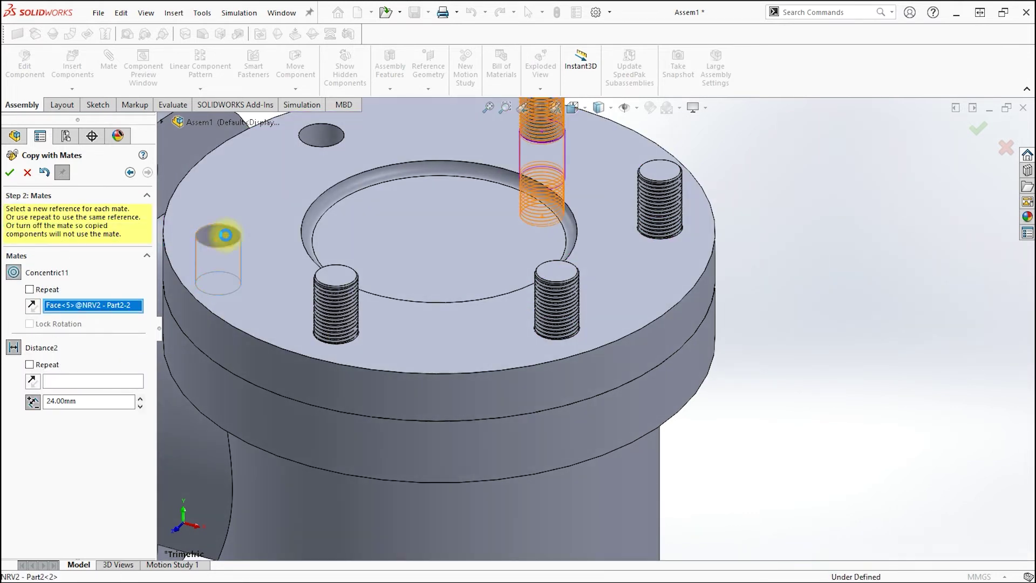
{"action": "left_click", "coordinate": [238, 282]}
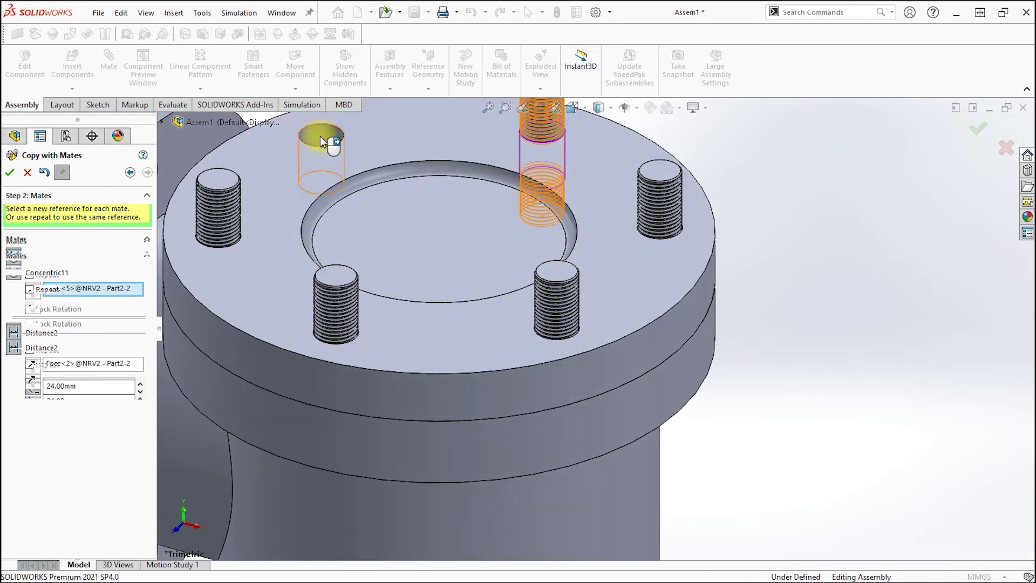
{"action": "left_click", "coordinate": [300, 160]}
{"action": "left_click", "coordinate": [300, 160]}
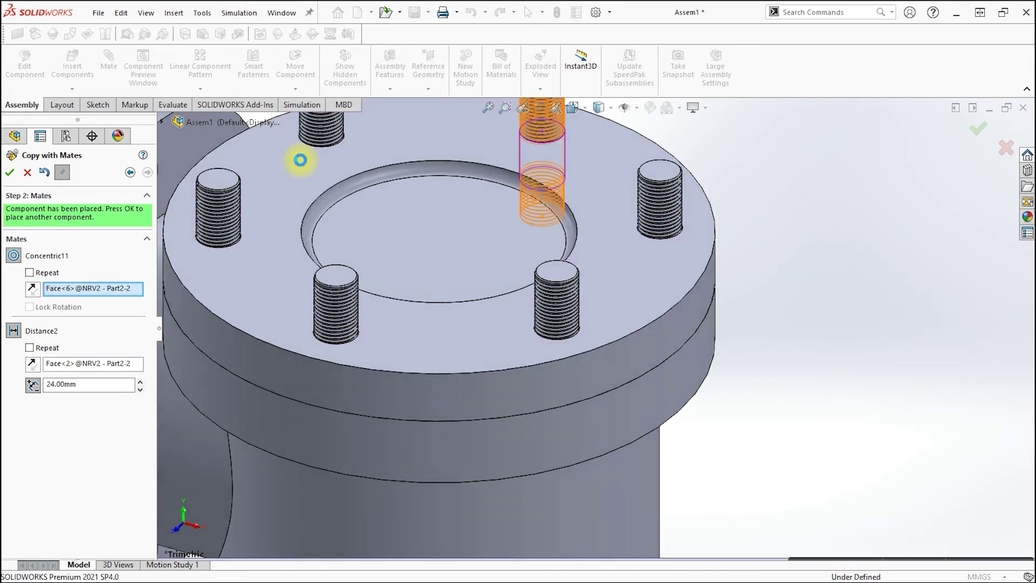
{"action": "scroll", "coordinate": [492, 231], "scroll_direction": "up", "scroll_amount": 5}
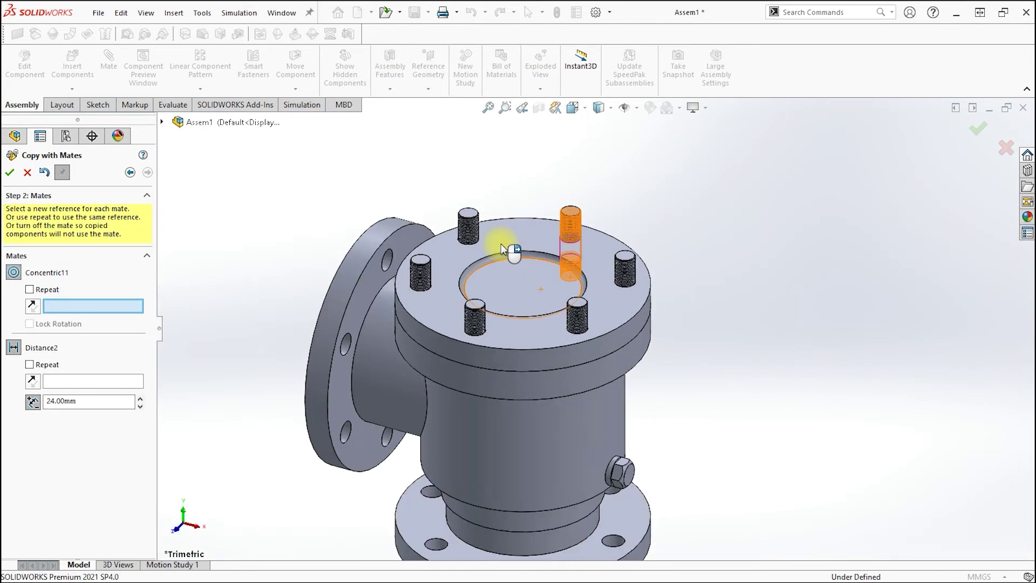
{"action": "key", "text": "Return"}
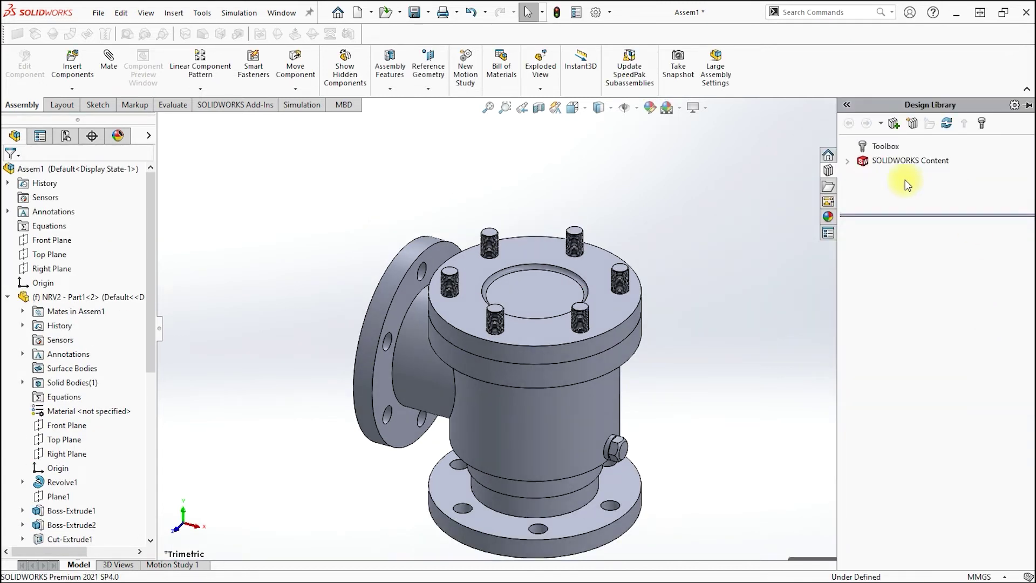
- Add in the Toolbox from the Design Library and browse to IS > Nuts > Hex Nuts
{"action": "left_click", "coordinate": [894, 152]}
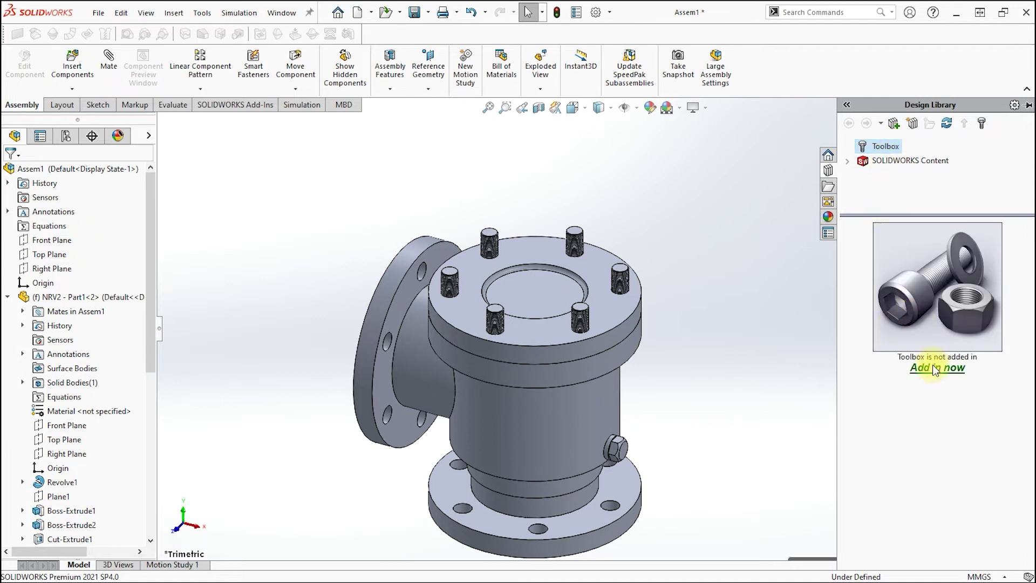
{"action": "left_click", "coordinate": [935, 369]}
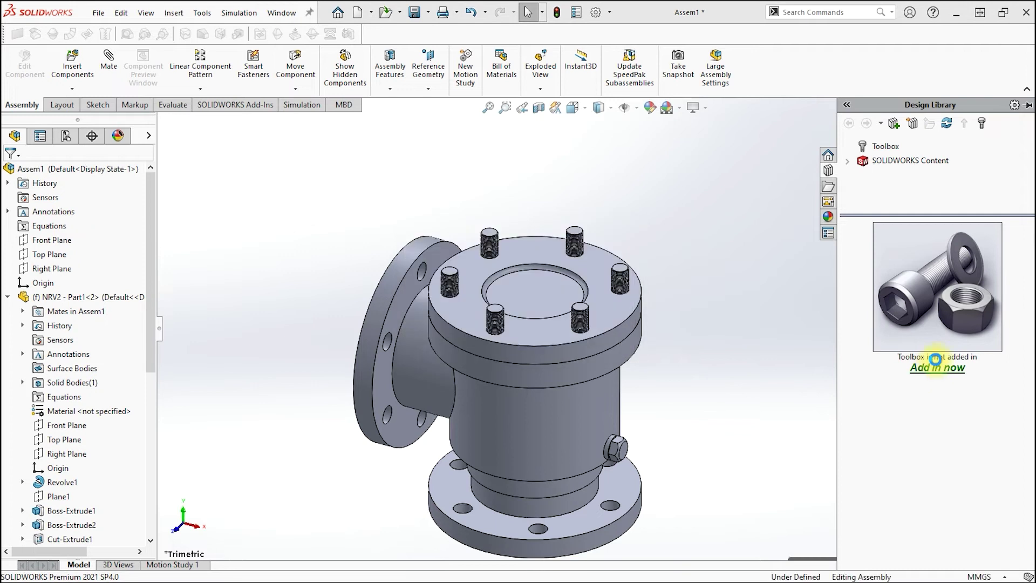
{"action": "scroll", "coordinate": [887, 399], "scroll_direction": "down", "scroll_amount": 5}
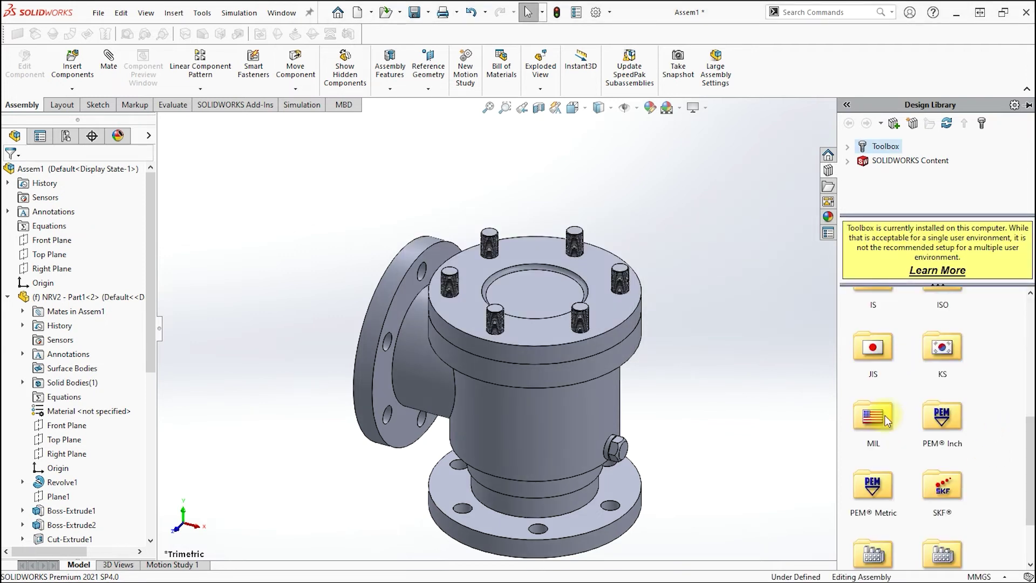
{"action": "scroll", "coordinate": [906, 351], "scroll_direction": "down", "scroll_amount": 3}
{"action": "scroll", "coordinate": [906, 351], "scroll_direction": "up", "scroll_amount": 5}
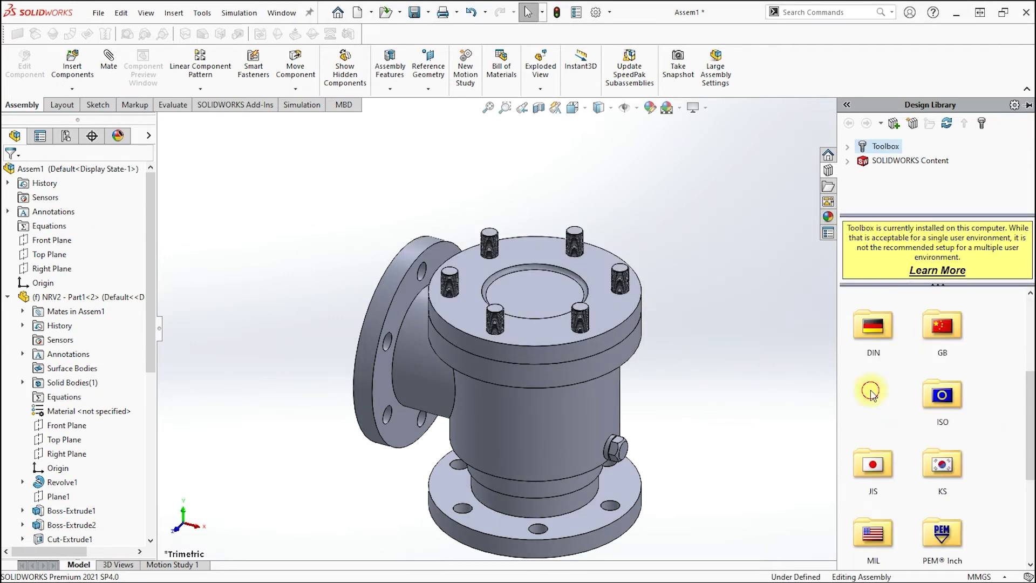
{"action": "double_click", "coordinate": [870, 394]}
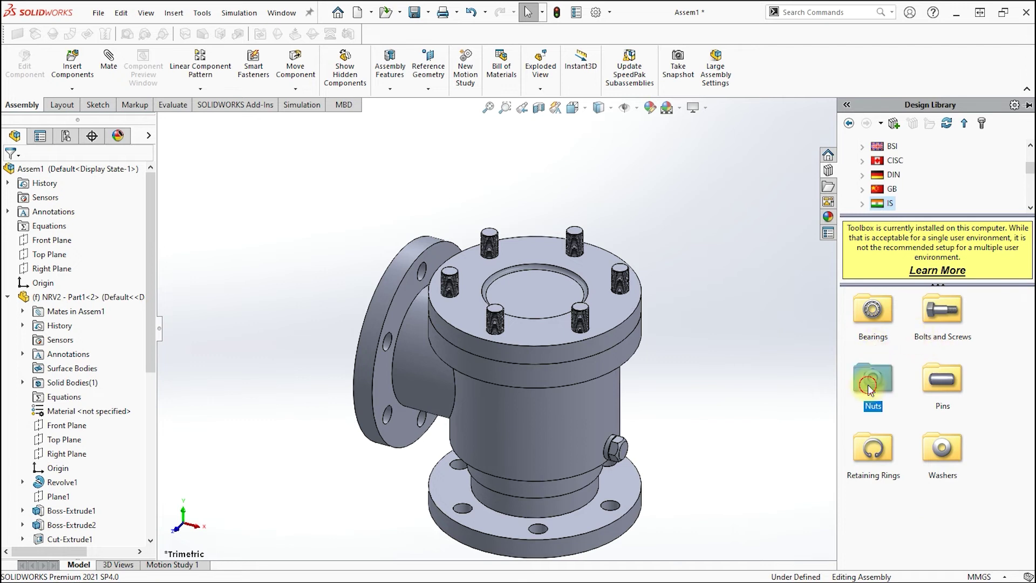
{"action": "double_click", "coordinate": [868, 387]}
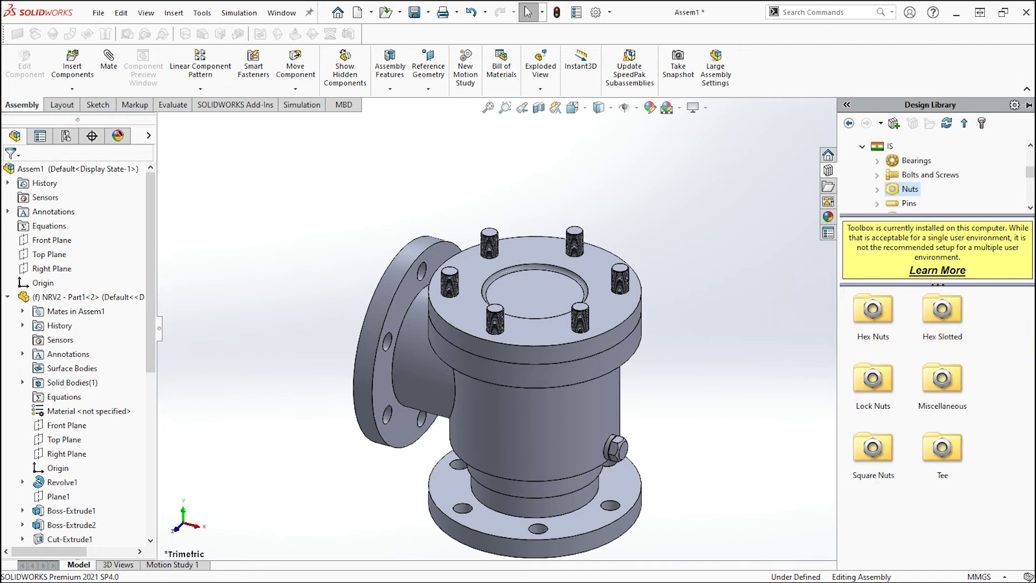
{"action": "double_click", "coordinate": [880, 318]}
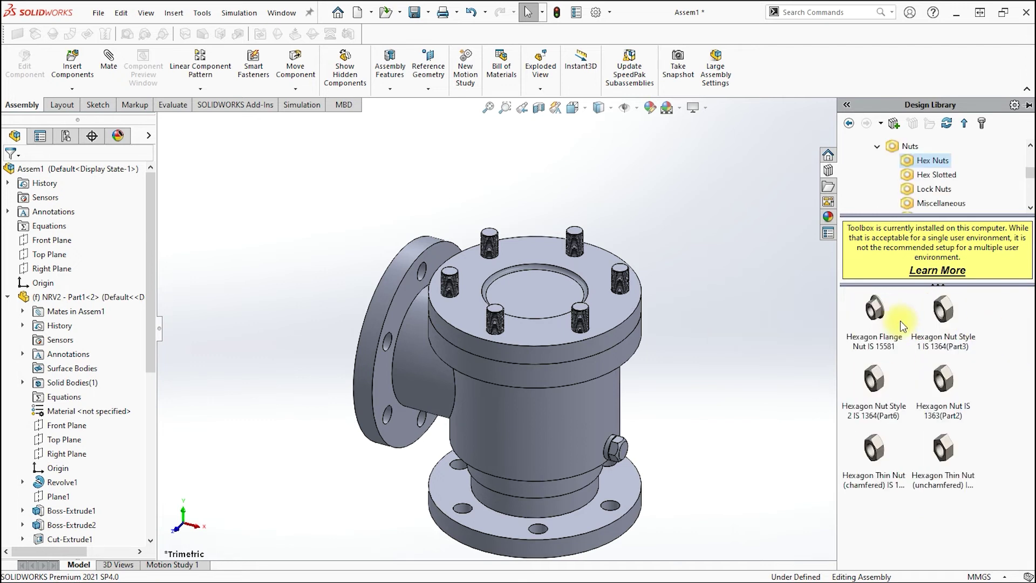
{"action": "scroll", "coordinate": [788, 275], "scroll_direction": "down", "scroll_amount": 3}
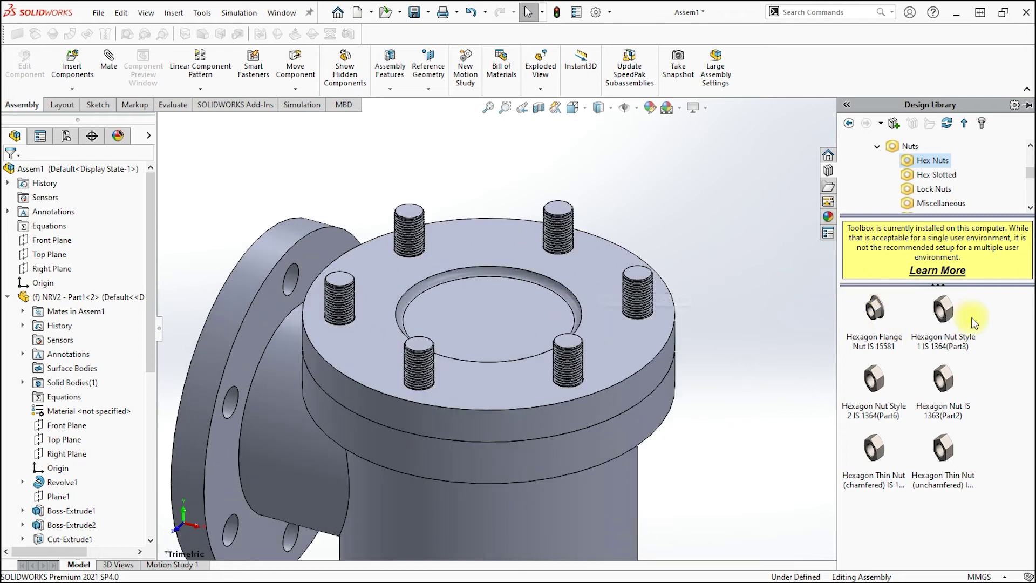
- Drag an M16 Hexagon Nut Style 1 IS 1364 onto the top-left stud, seated on the flange face
{"action": "left_click", "coordinate": [942, 312]}
{"action": "left_click_drag", "start_coordinate": [942, 312], "coordinate": [419, 254]}
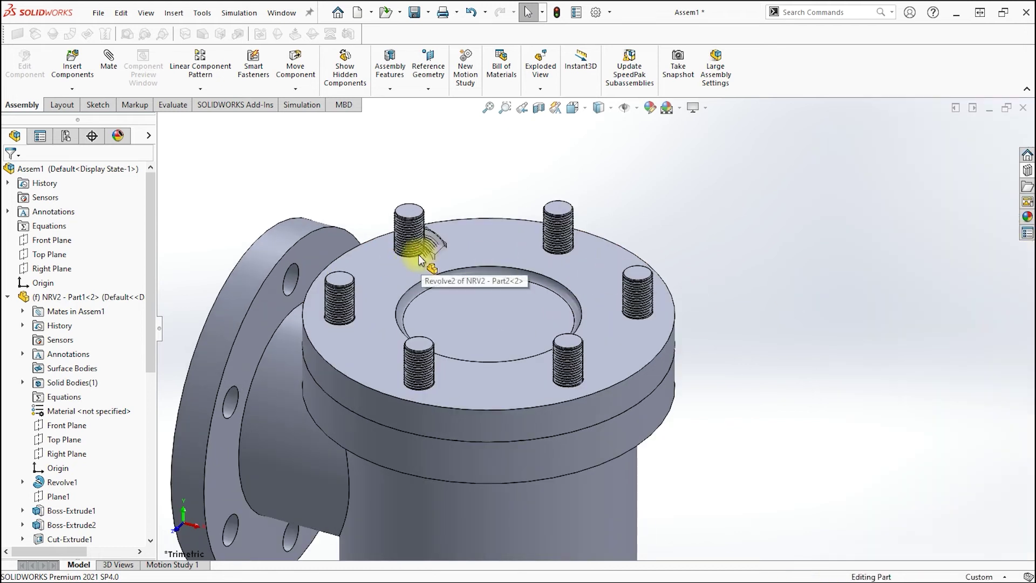
{"action": "mouse_move", "coordinate": [415, 230]}
{"action": "left_mouse_down"}
{"action": "mouse_move", "coordinate": [416, 220]}
{"action": "mouse_move", "coordinate": [424, 260]}
{"action": "left_mouse_up"}
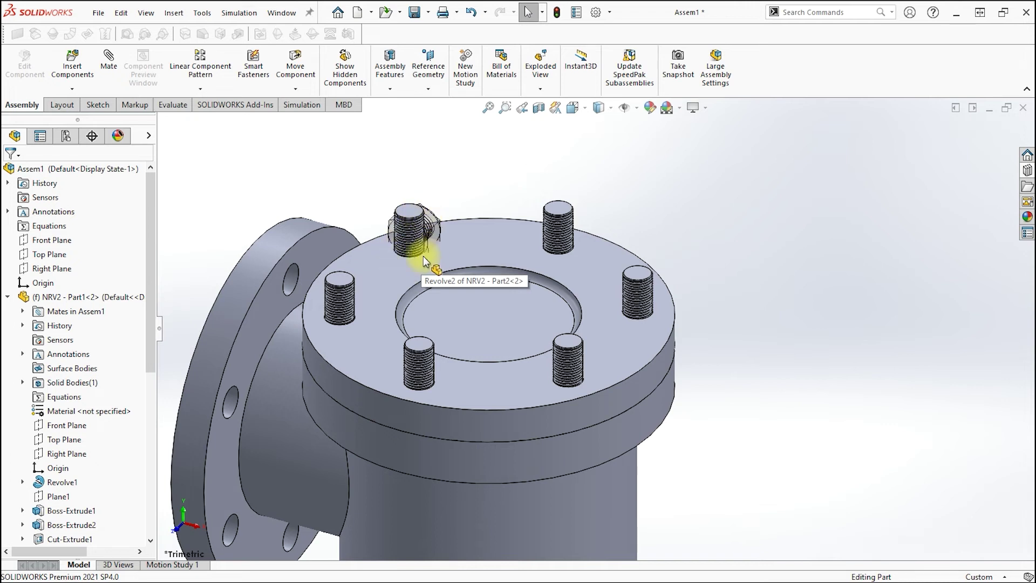
{"action": "left_click_drag", "start_coordinate": [423, 261], "coordinate": [420, 261]}
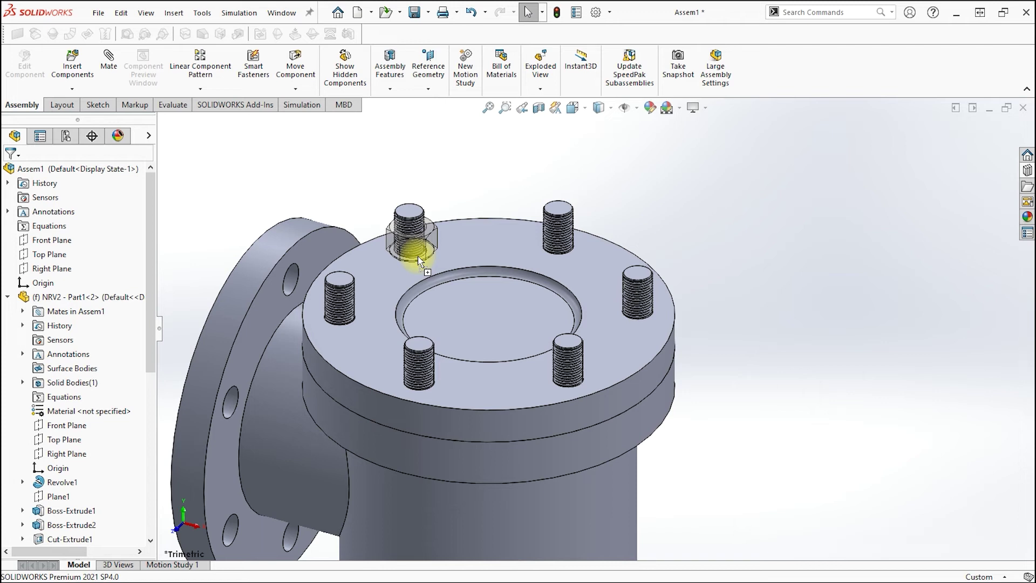
{"action": "left_click_drag", "start_coordinate": [415, 258], "coordinate": [413, 260]}
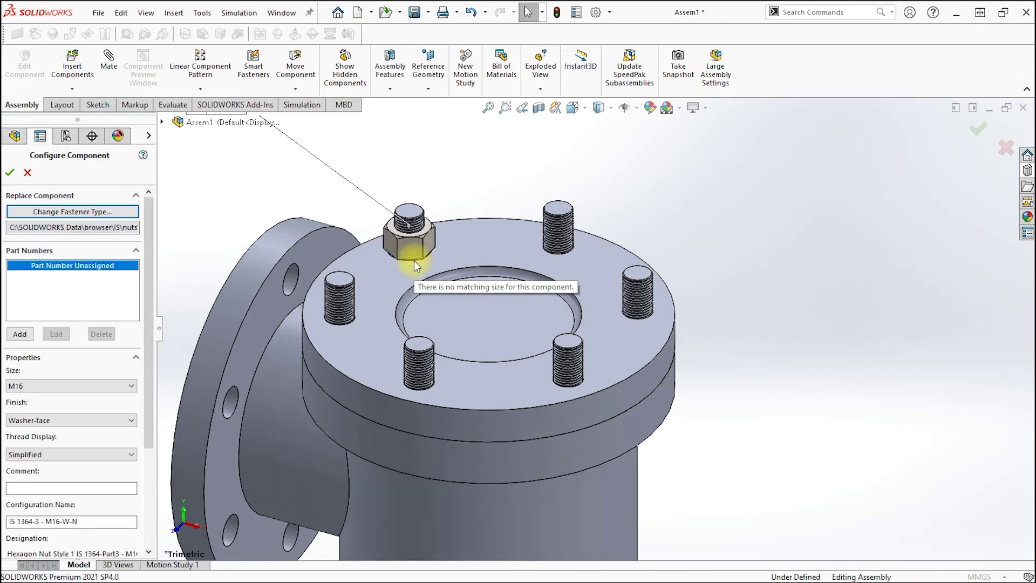
- Place the hex nut and configure it as M16 with Schematic thread display (M16-W-S)
{"action": "key", "text": "z"}
{"action": "left_click", "coordinate": [414, 210]}
{"action": "left_click", "coordinate": [415, 209]}
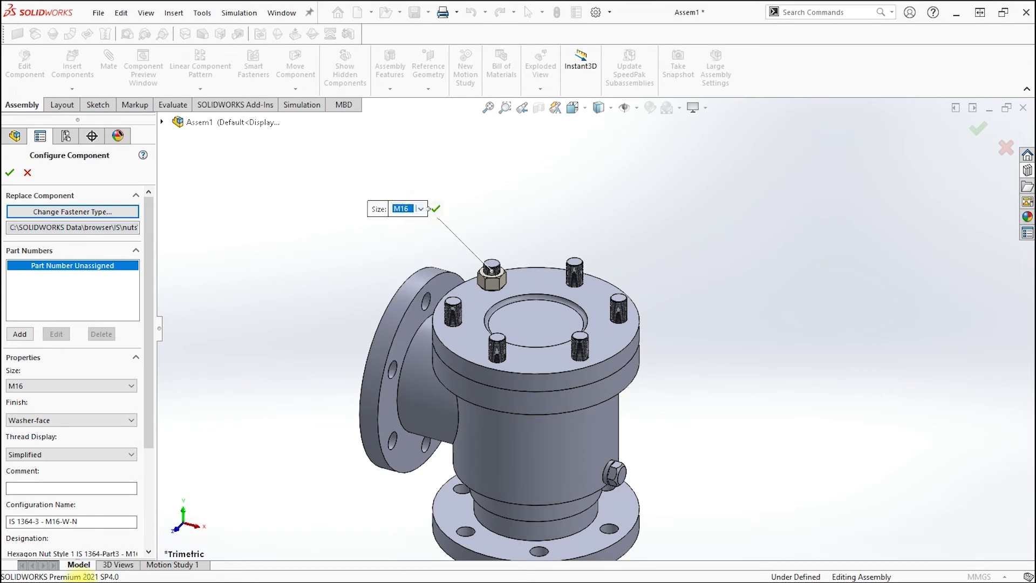
{"action": "left_click", "coordinate": [103, 454]}
{"action": "left_click", "coordinate": [21, 484]}
{"action": "left_click", "coordinate": [9, 172]}
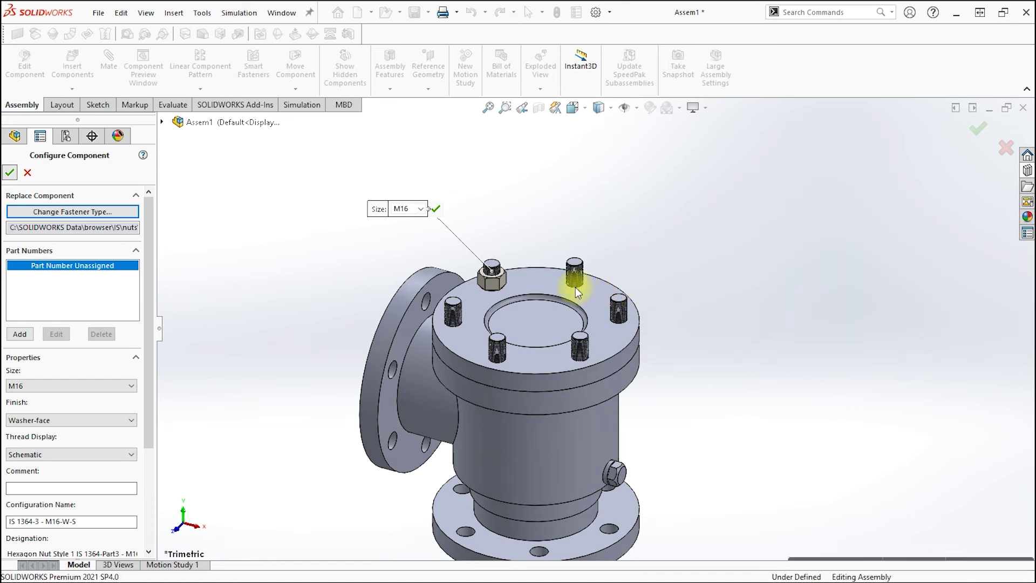
{"action": "scroll", "coordinate": [577, 293], "scroll_direction": "down", "scroll_amount": 3}
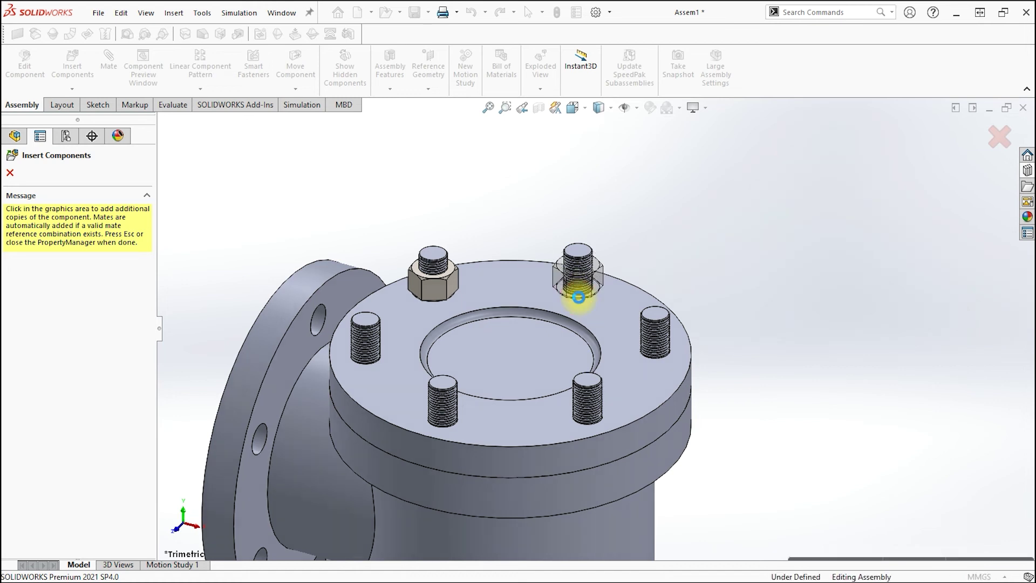
- Drop M16 nut copies on the back-right, right, front-right and front-left studs, then stop inserting
{"action": "left_click", "coordinate": [578, 296]}
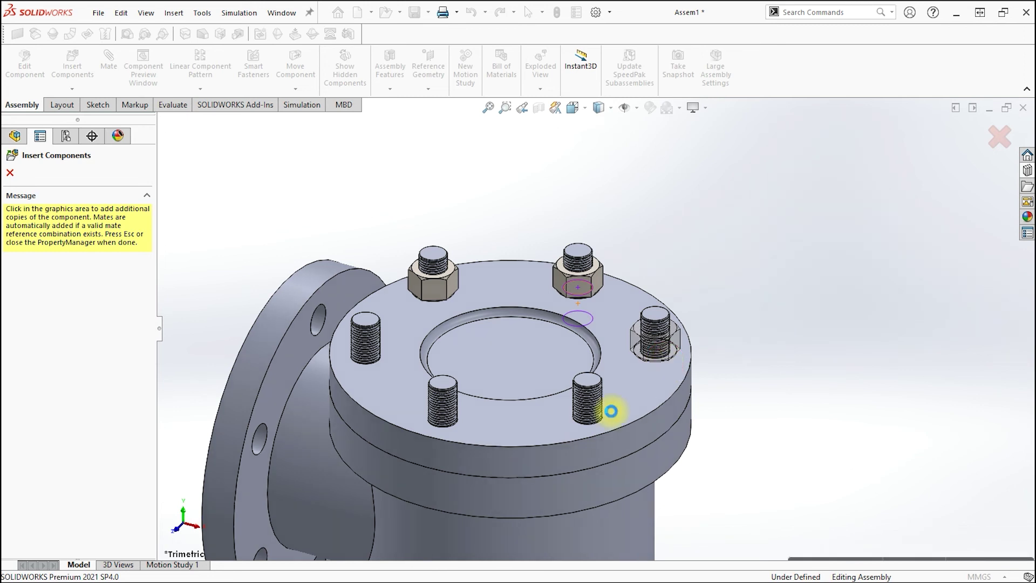
{"action": "left_click", "coordinate": [644, 384]}
{"action": "left_click", "coordinate": [590, 429]}
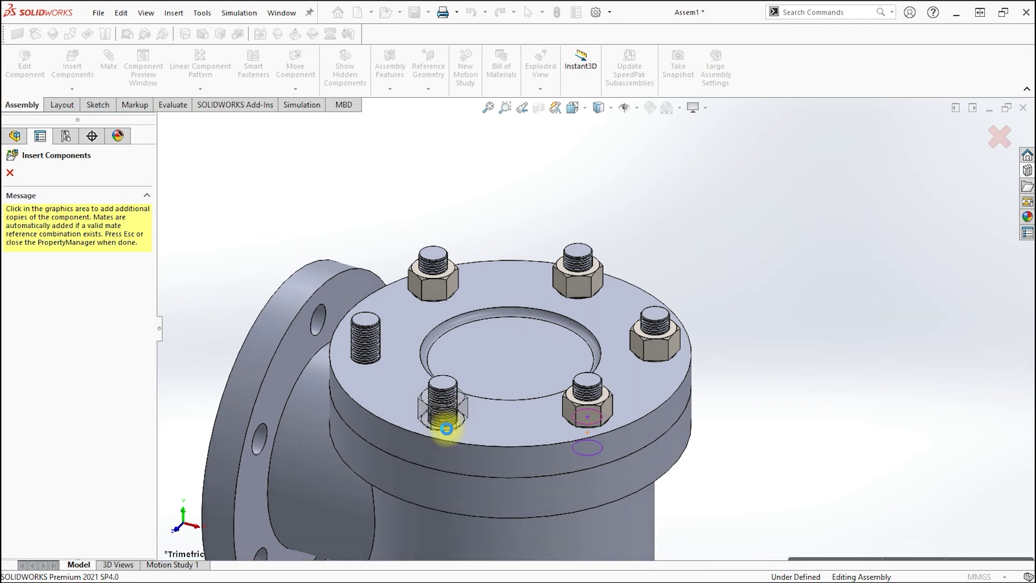
{"action": "left_click", "coordinate": [374, 366]}
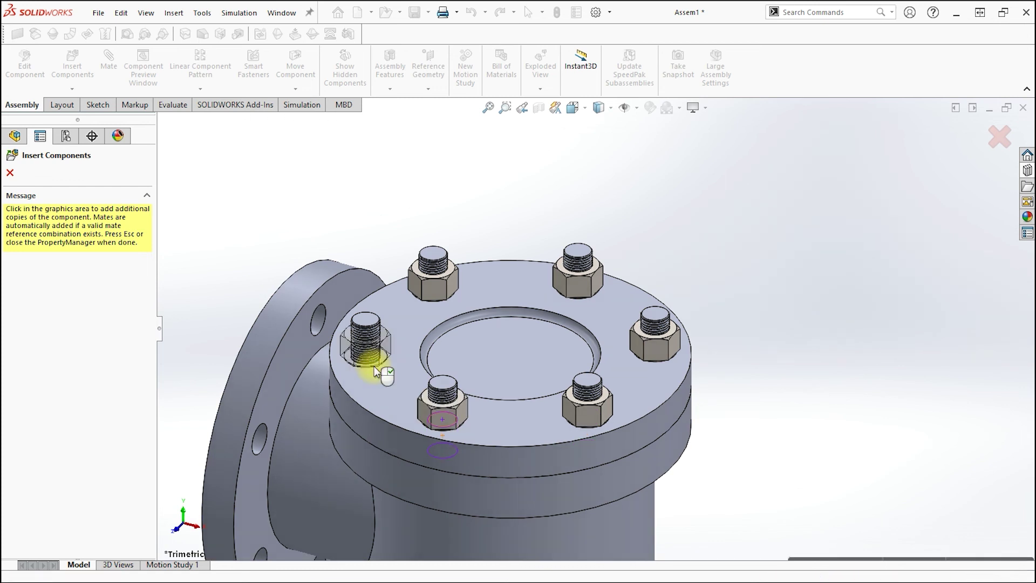
{"action": "key", "text": "Escape"}
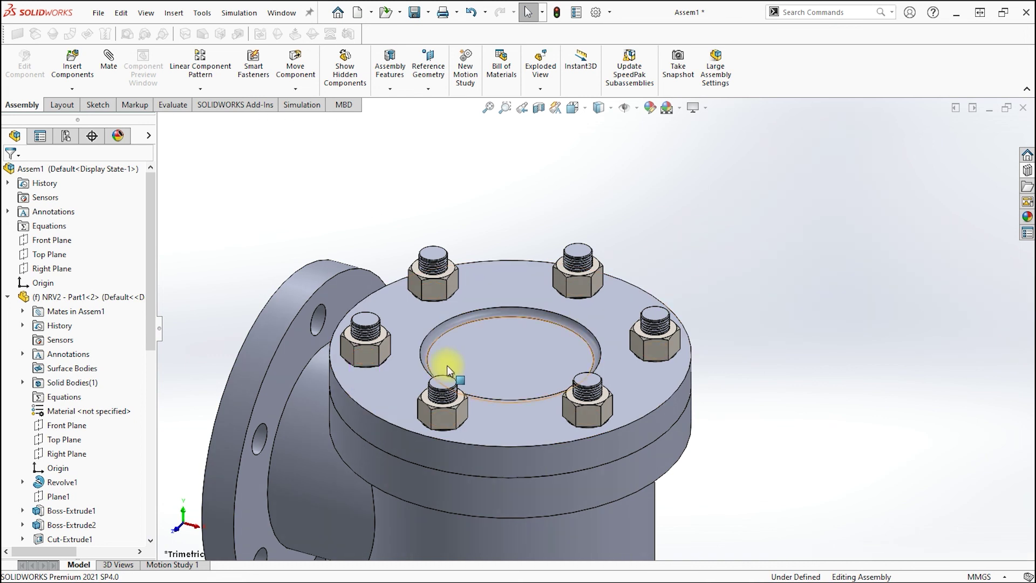
{"action": "scroll", "coordinate": [387, 374], "scroll_direction": "down", "scroll_amount": 3}
{"action": "scroll", "coordinate": [872, 221], "scroll_direction": "up", "scroll_amount": 3}
{"action": "right_click_drag", "start_coordinate": [869, 204], "coordinate": [876, 167]}
{"action": "right_click_drag", "start_coordinate": [863, 208], "coordinate": [876, 144]}
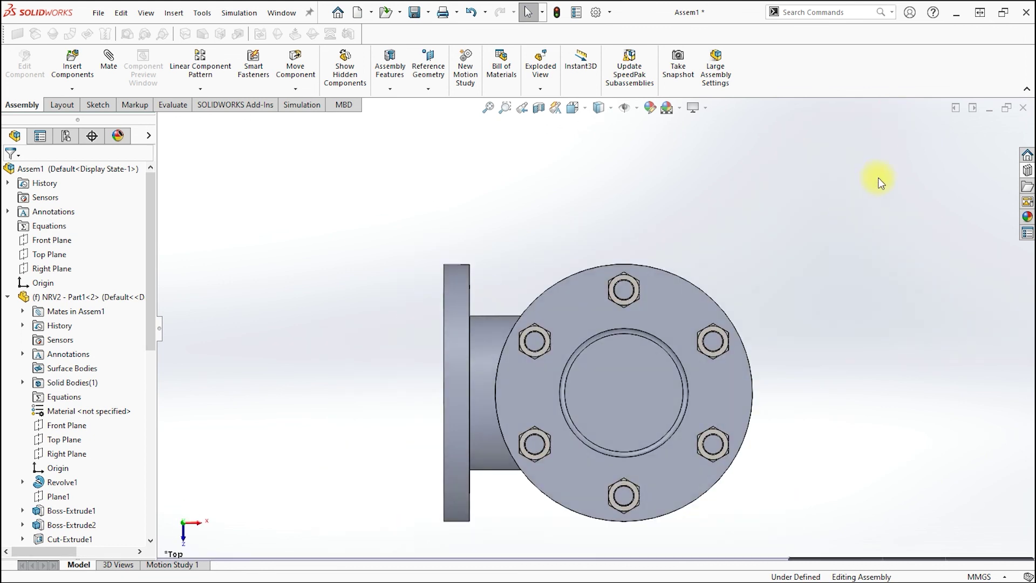
{"action": "right_click_drag", "start_coordinate": [843, 243], "coordinate": [901, 115]}
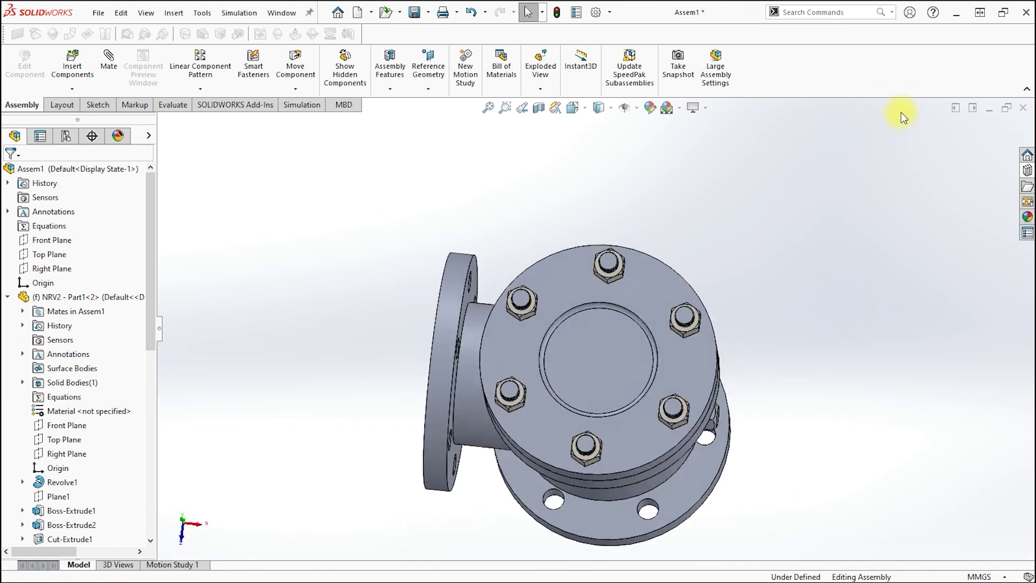